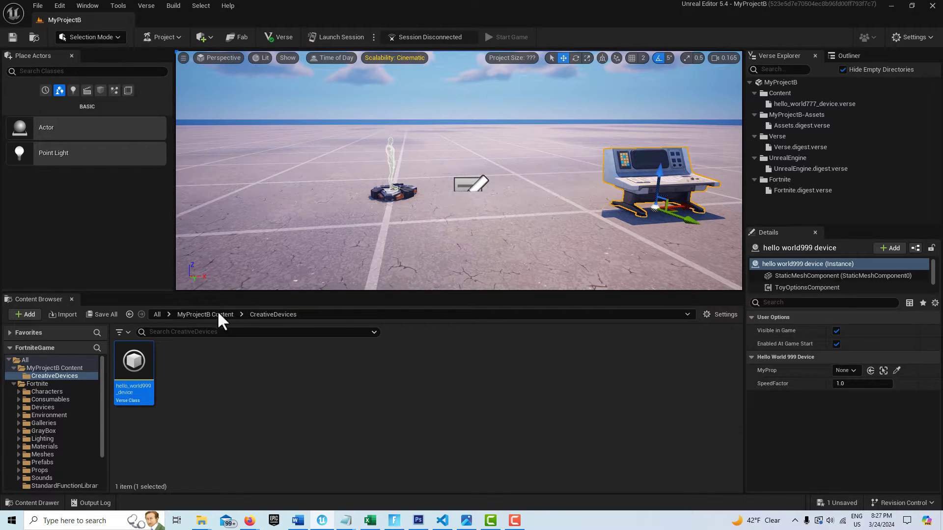
Start a blueprint class in CreativeDevices, cancel the parent class choice, and return to Unreal Editor
right_click(317, 379)
click(382, 130)
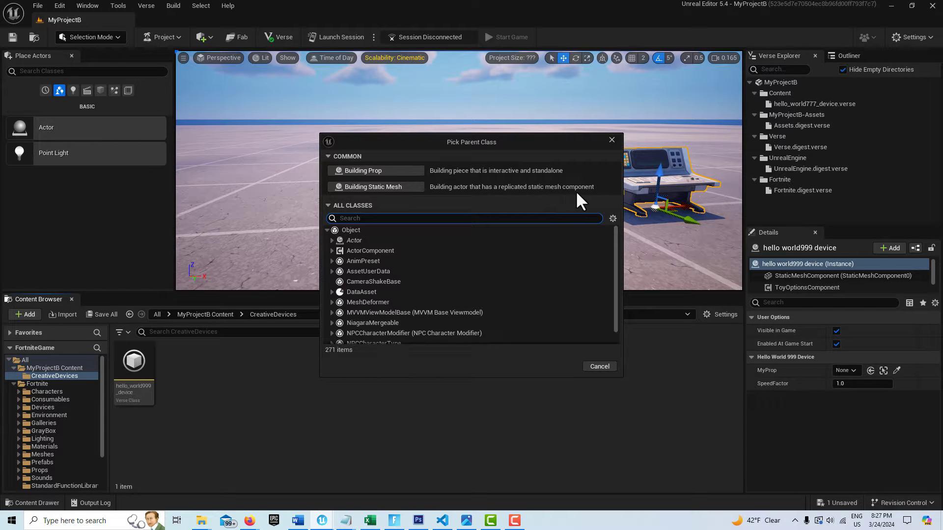
click(599, 367)
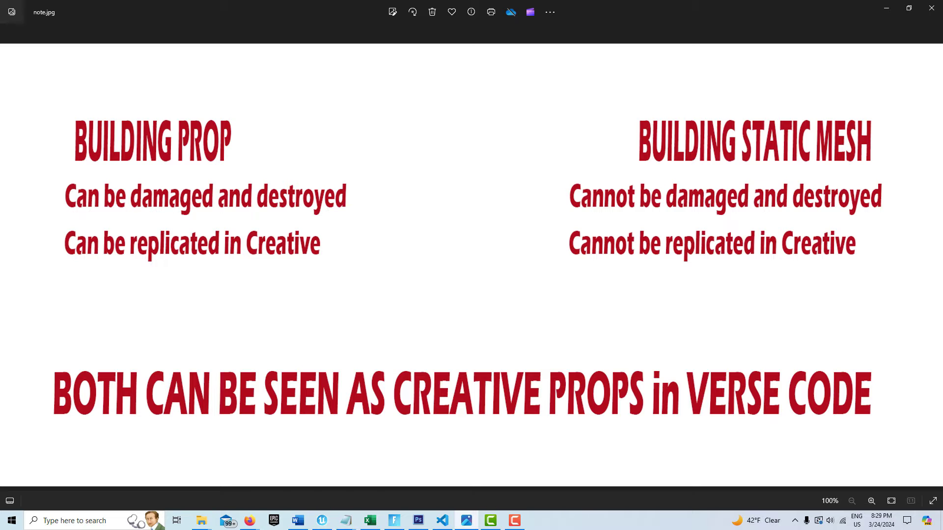
click(320, 520)
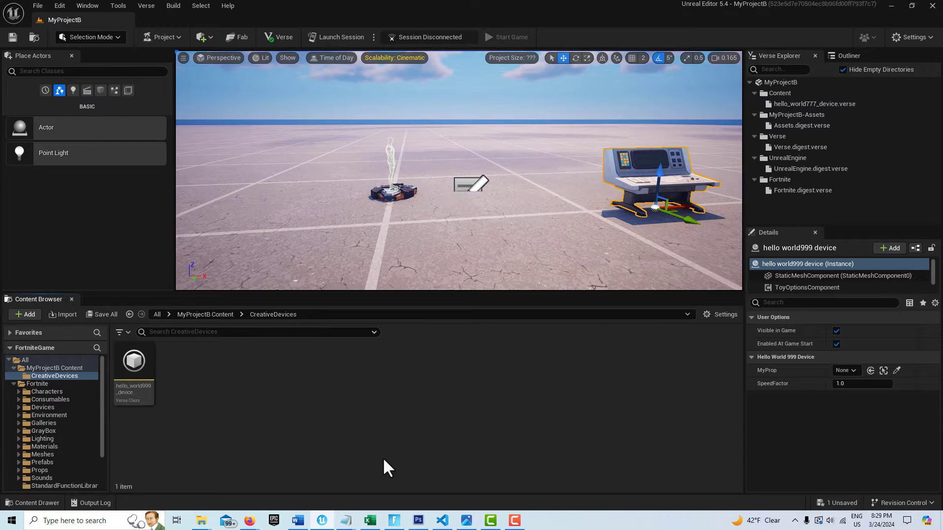
Select the Player 1 Spawn Pad and the hello world999 device, then switch to VS Code
click(381, 196)
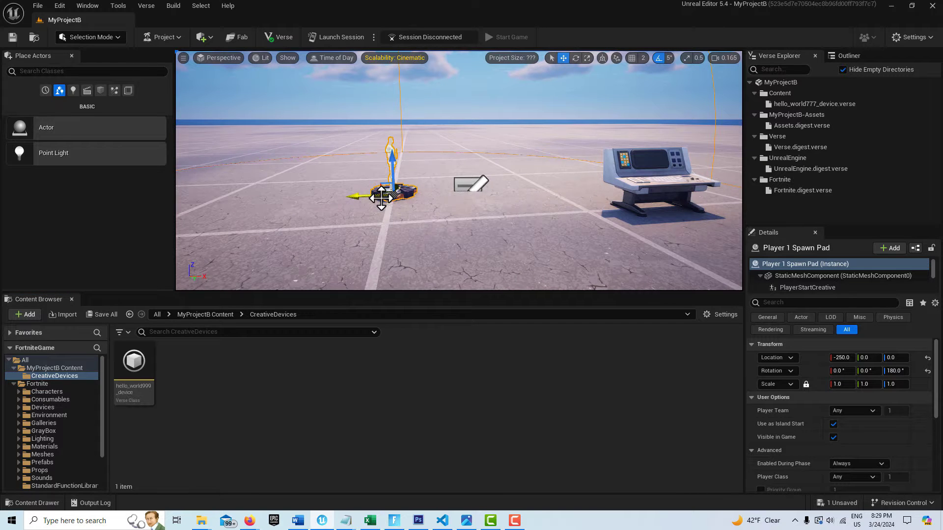
click(656, 207)
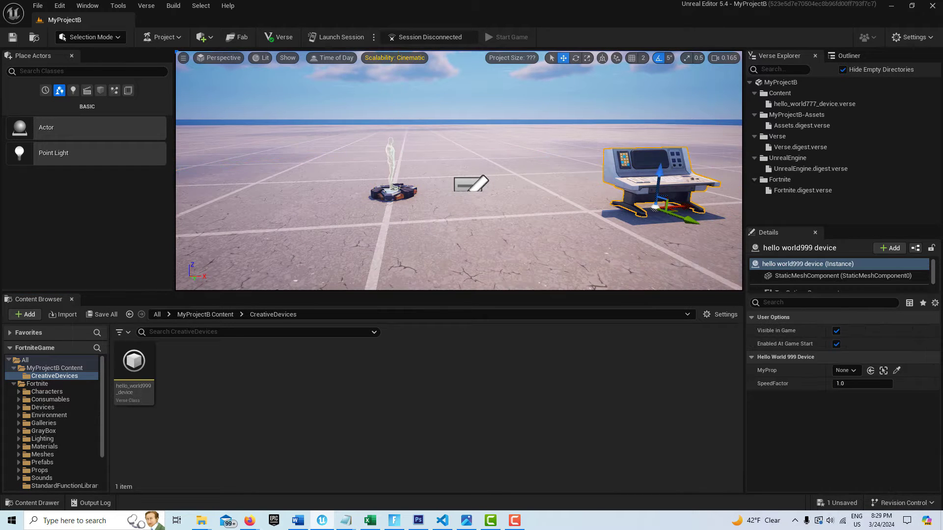
click(443, 522)
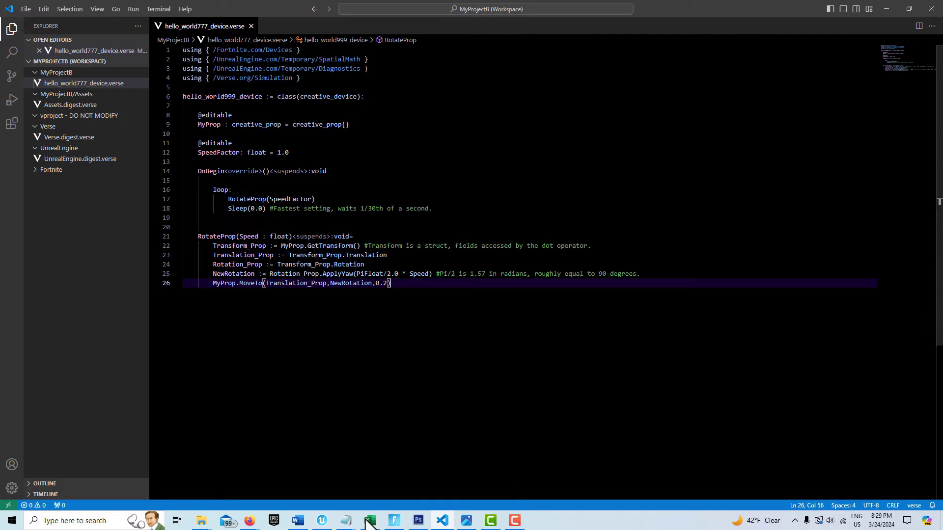
Switch from hello_world777_device.verse back to the Unreal Editor
click(328, 522)
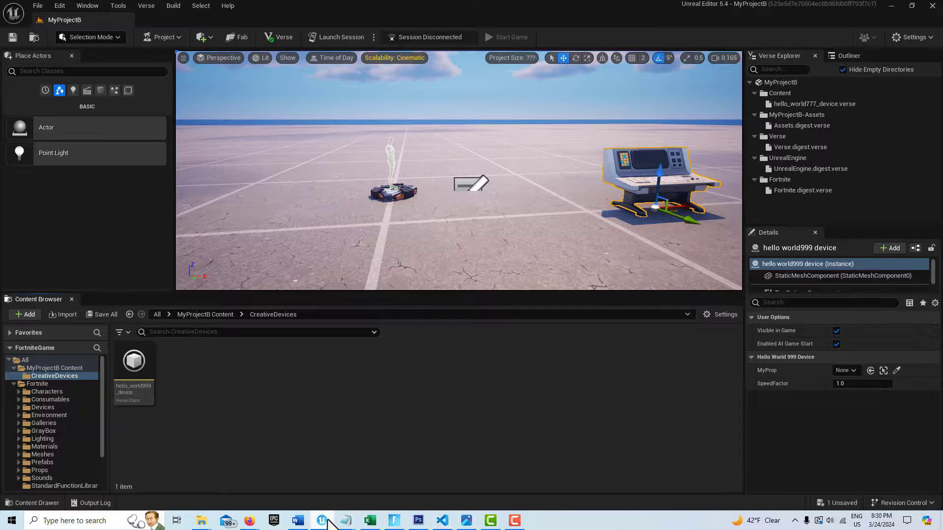
Create a Building Prop-parented blueprint named BuildingProp in CreativeDevices and open it
right_click(394, 370)
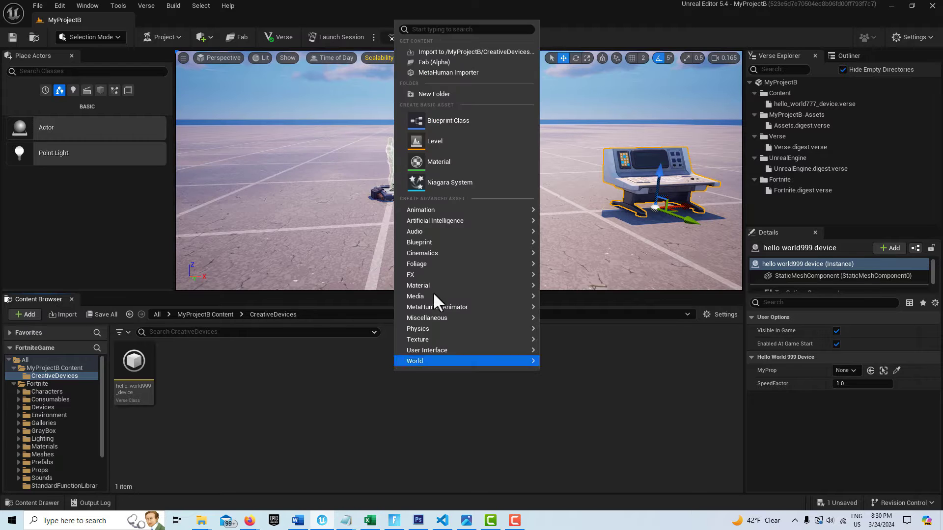
click(454, 121)
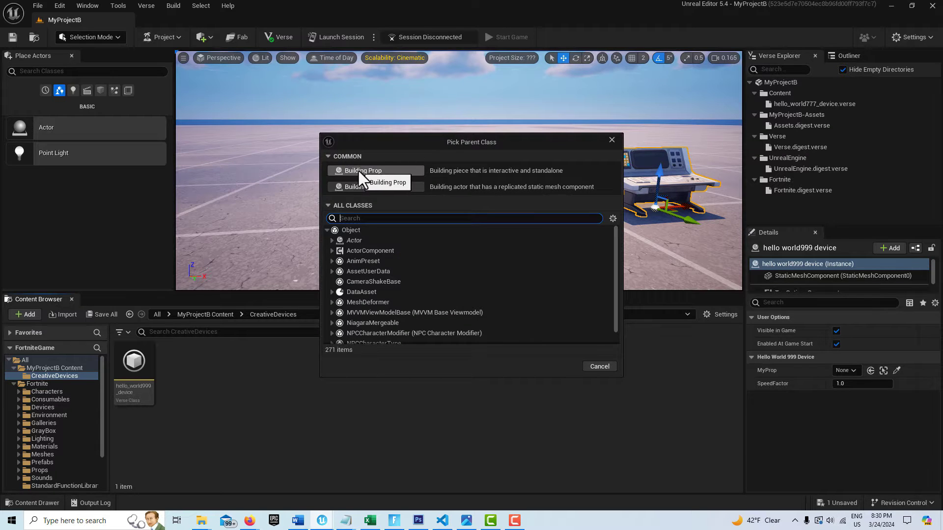
click(359, 170)
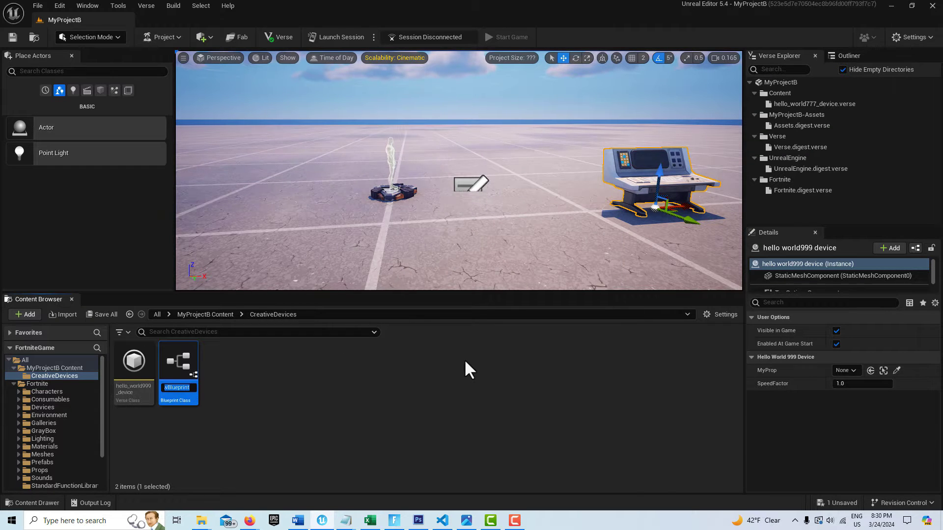
text(BuildingProp)
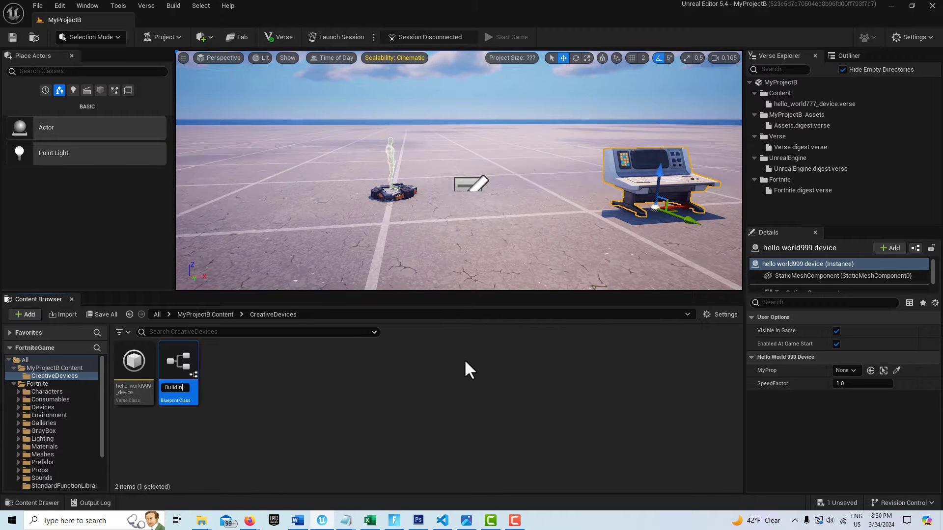
key(Return)
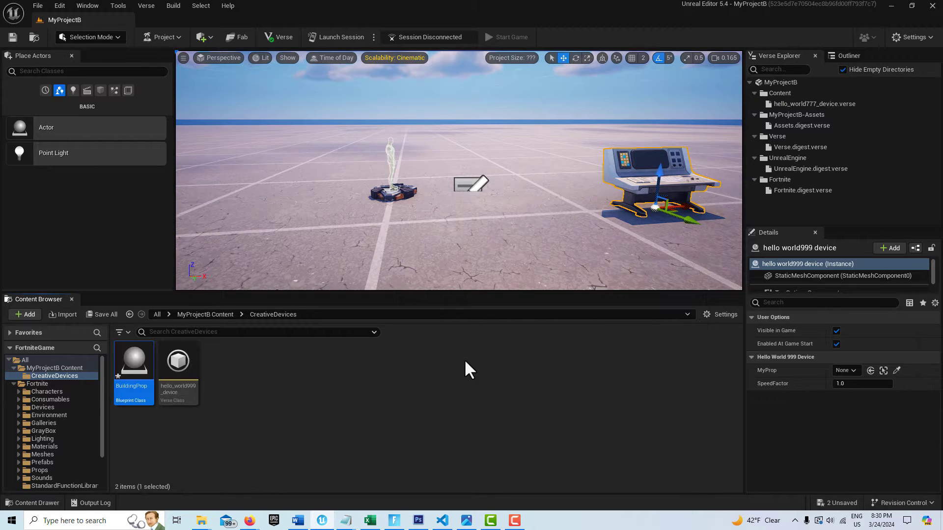
double_click(140, 362)
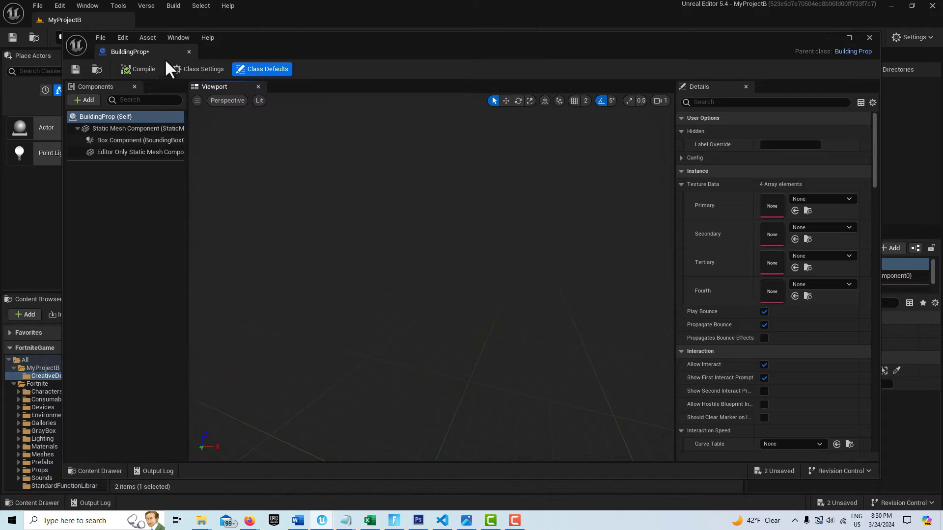
Dock the BuildingProp blueprint editor beside the level and set its static mesh to Cone
drag(164, 57, 193, 16)
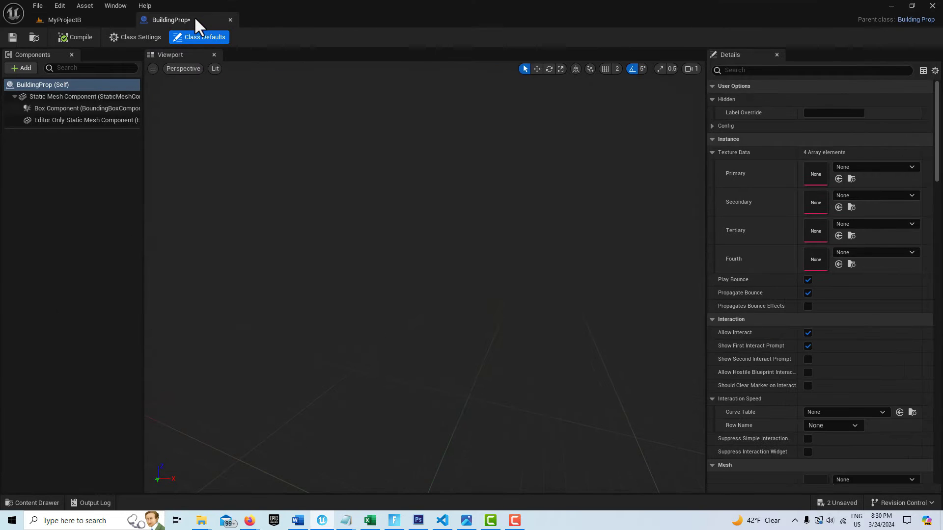
click(71, 98)
click(910, 167)
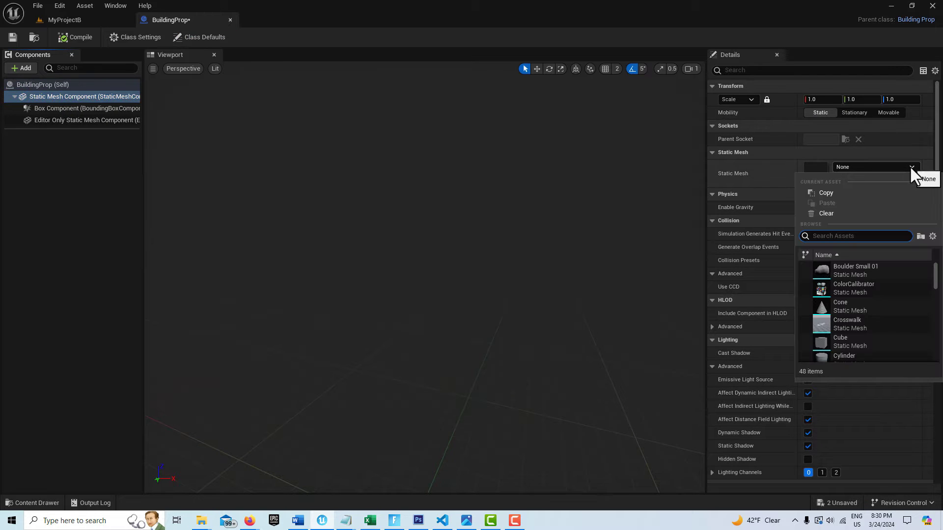
click(825, 307)
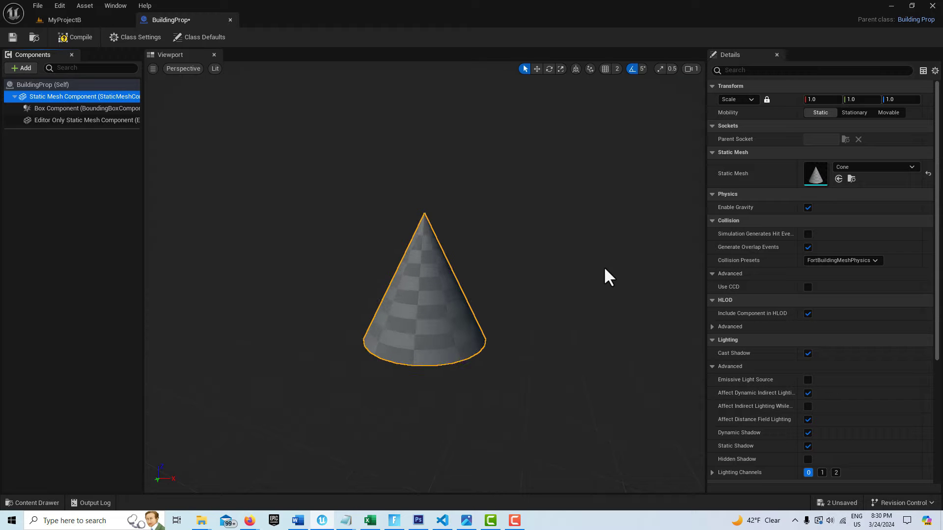
Set BuildingProp's Death Sound to ActionTrigger_PowerOff_Cue and Death Particles to Campfire Smoke
click(57, 84)
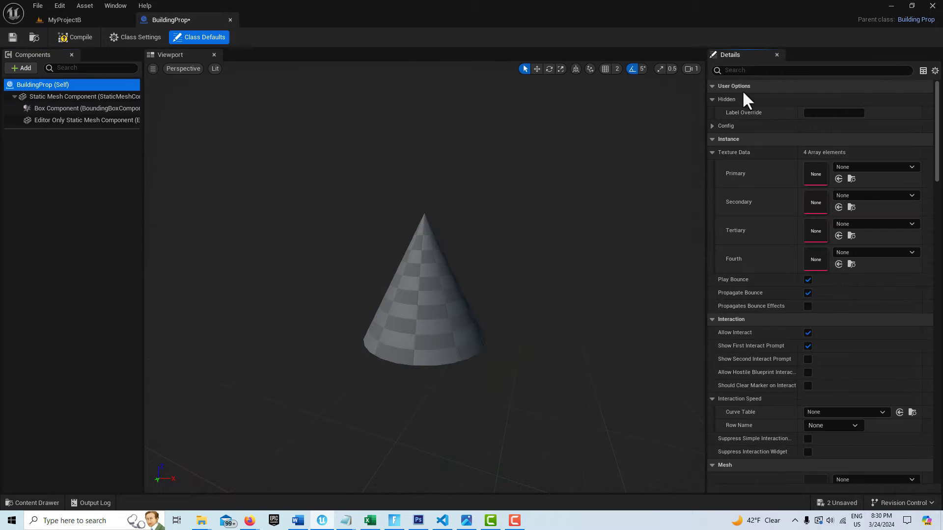
click(733, 69)
text(deat)
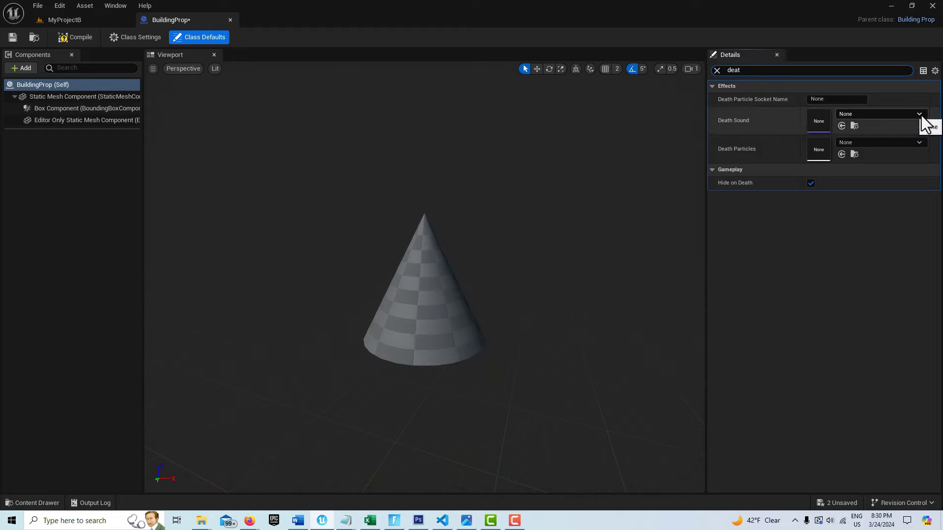
click(919, 115)
click(863, 276)
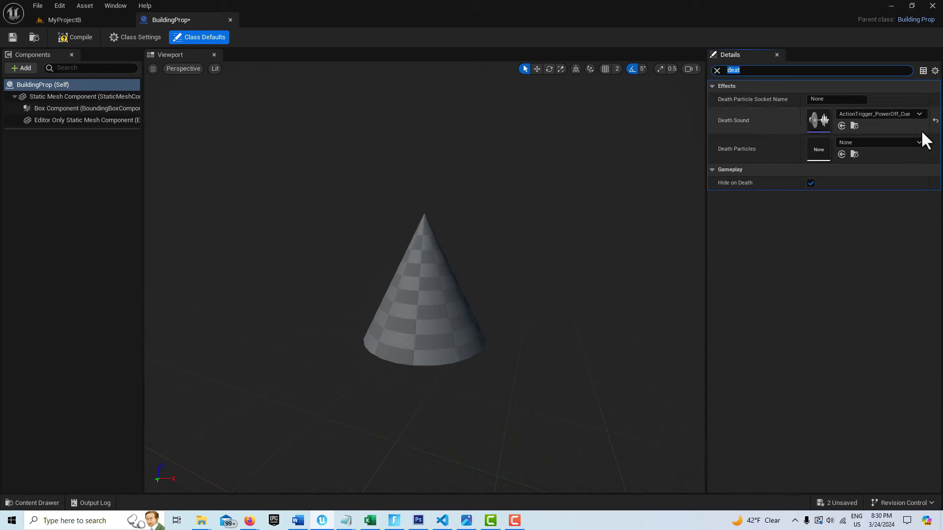
click(918, 142)
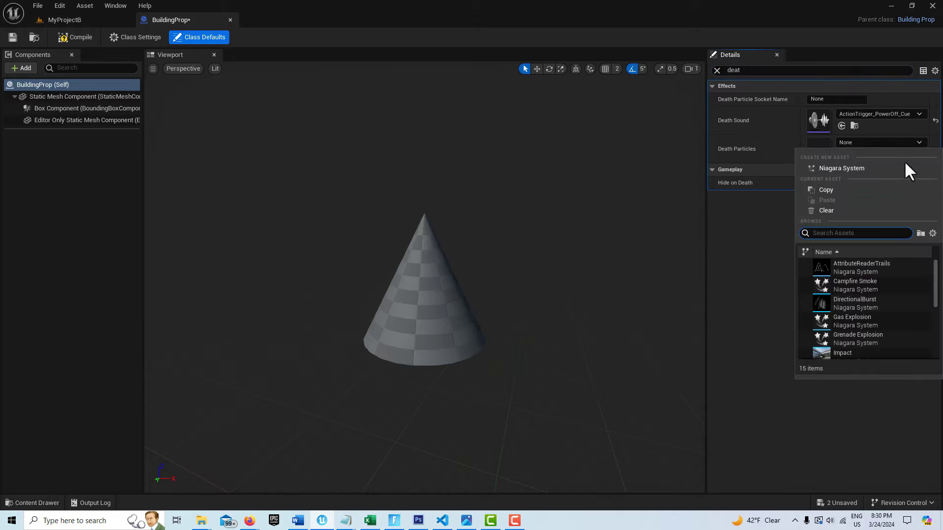
click(873, 287)
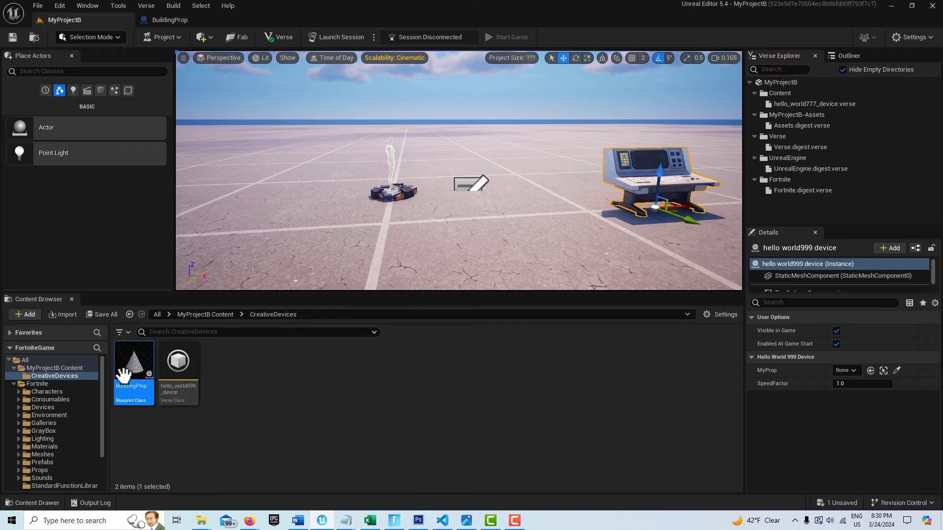
Place a BuildingProp cone beside the spawn pad and enable Can Be Damaged on the asset
drag(203, 265, 349, 161)
scroll(811, 483, down, 15)
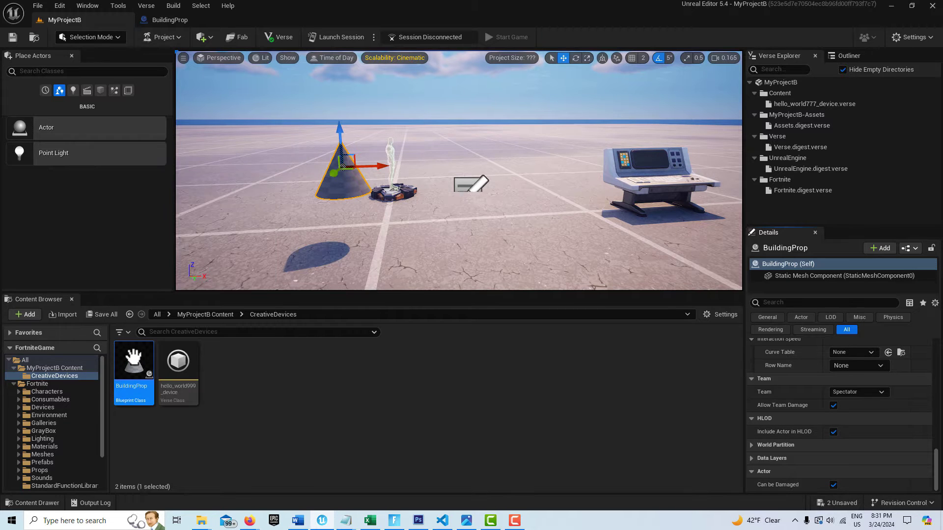
right_click(130, 356)
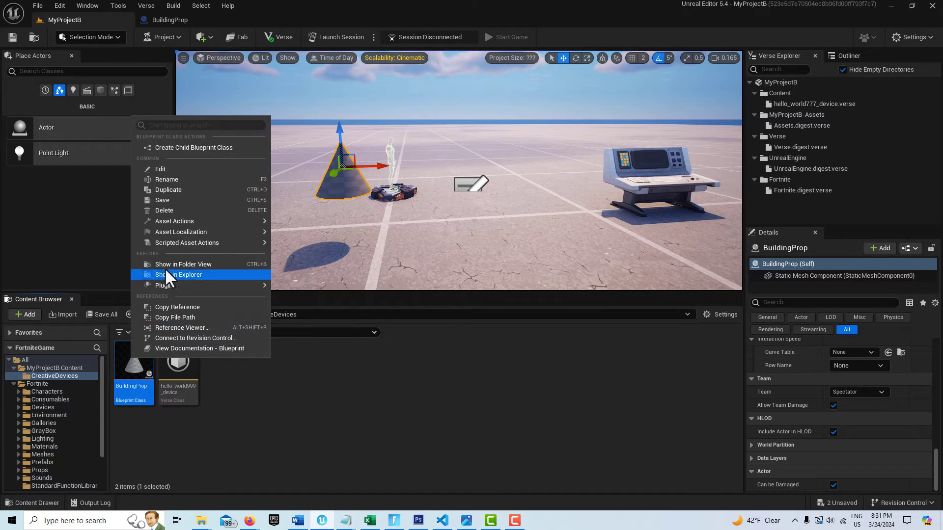
mouse_move(166, 242)
mouse_move(317, 244)
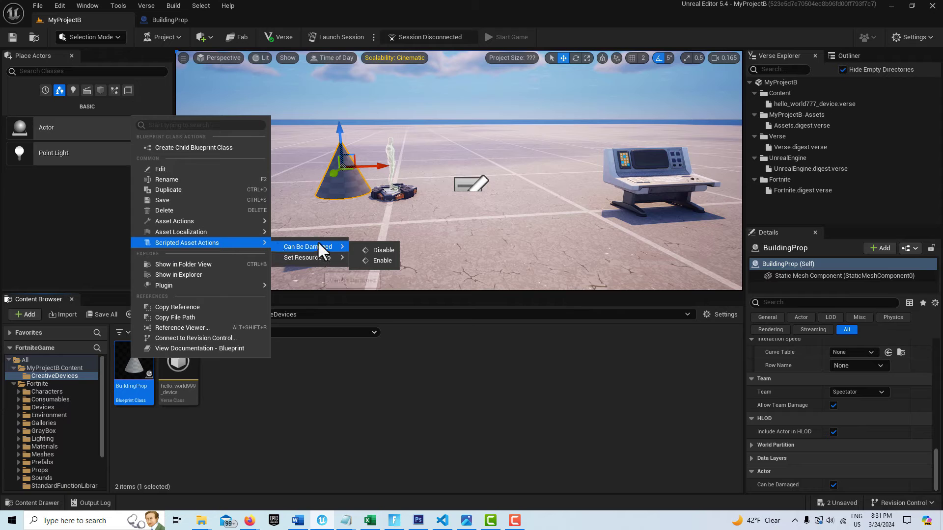
click(376, 261)
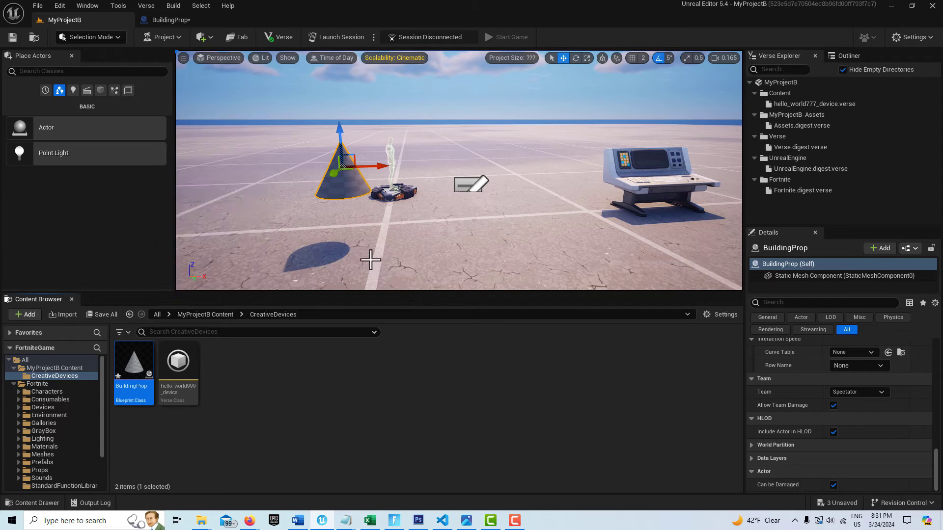
Set BuildingProp's resource to Stone through Scripted Asset Actions and save all changes
right_click(125, 368)
mouse_move(235, 256)
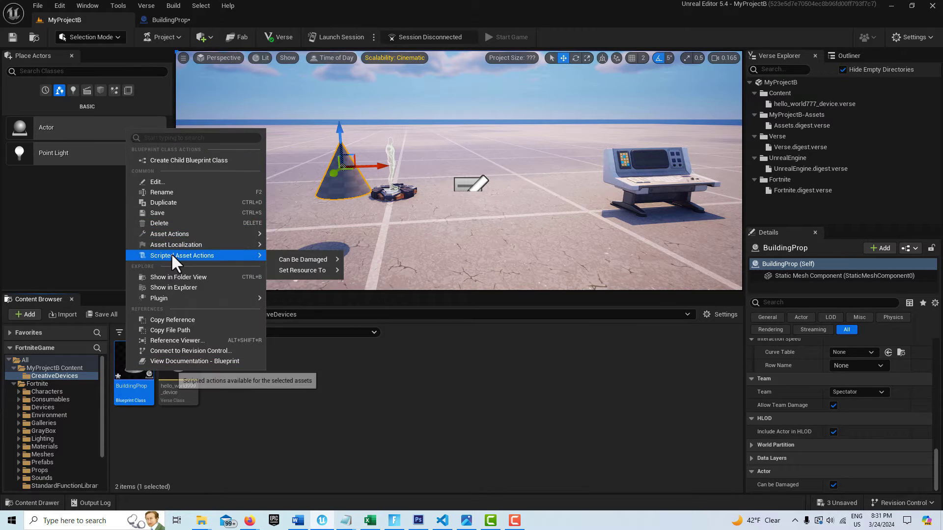
mouse_move(302, 270)
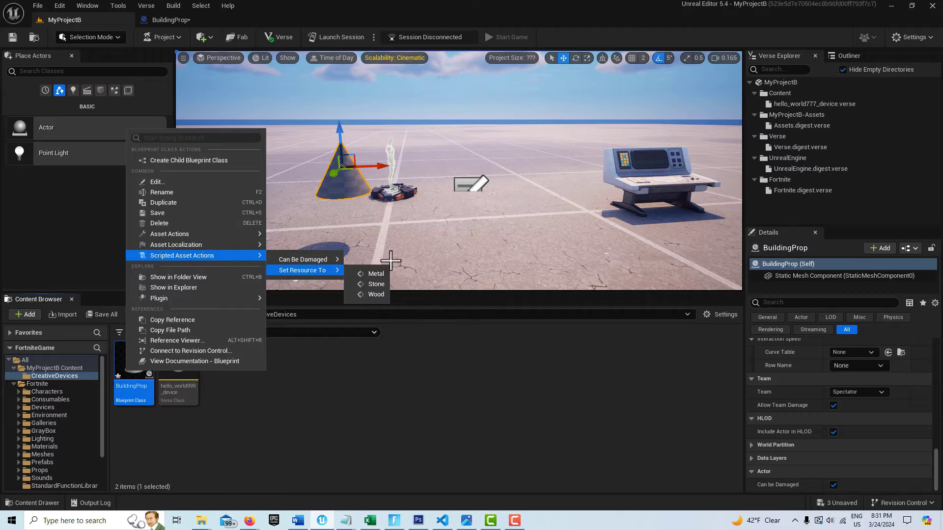
click(377, 284)
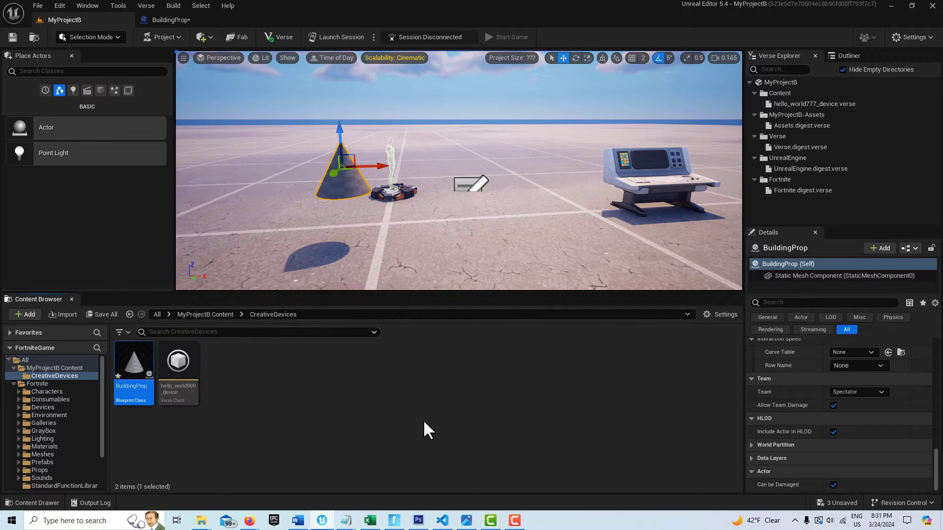
click(12, 37)
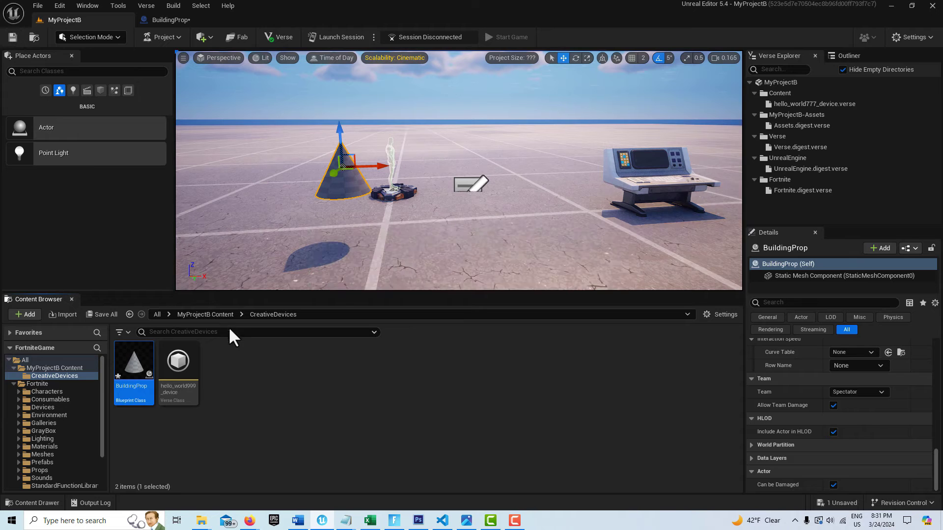
click(843, 55)
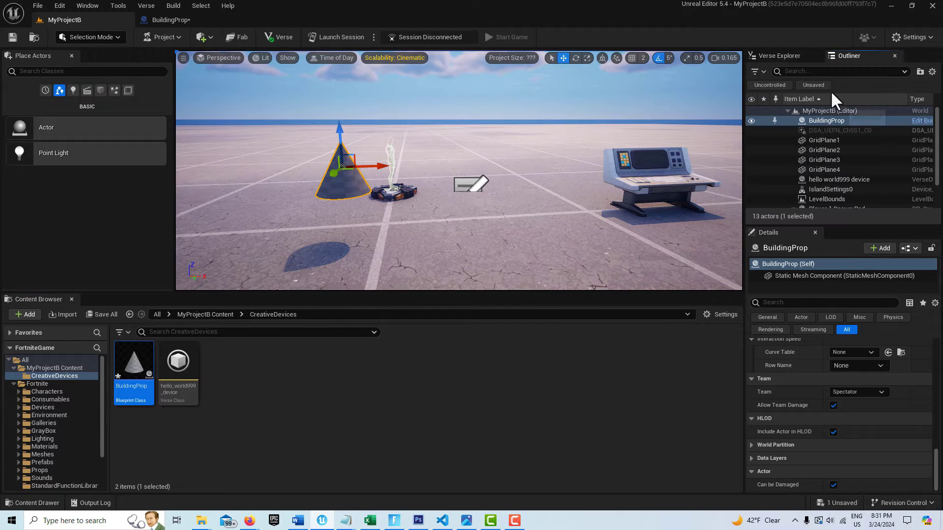
Find and select the IslandSettings0 actor in the Outliner
click(828, 71)
text(isal)
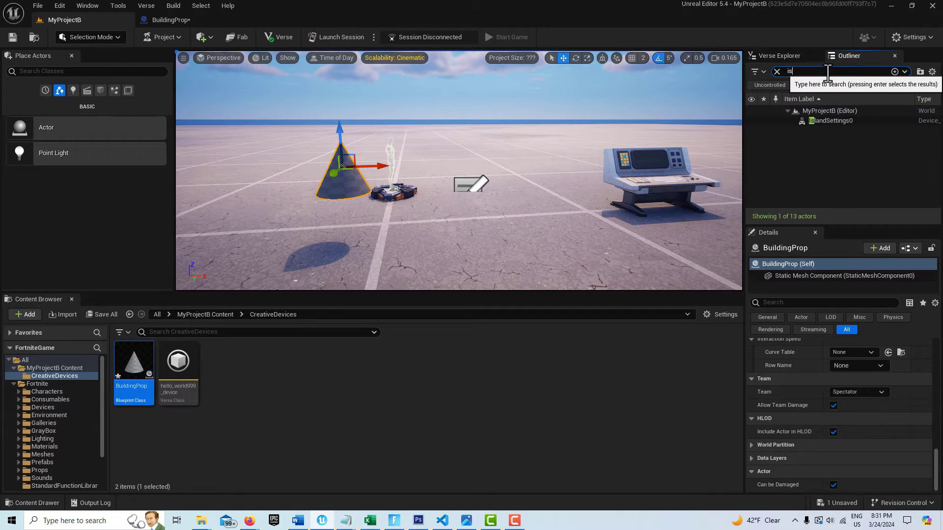
key(BackSpace)
key(BackSpace)
text(l)
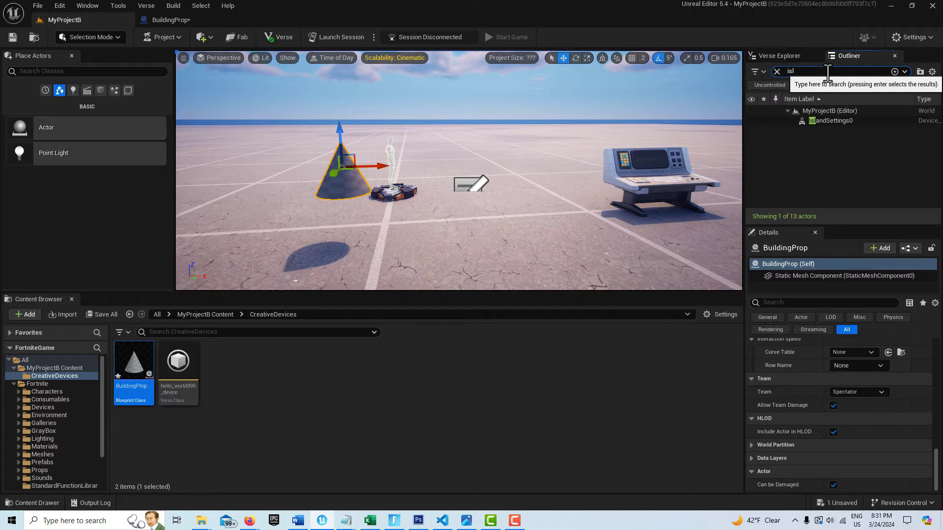
click(818, 120)
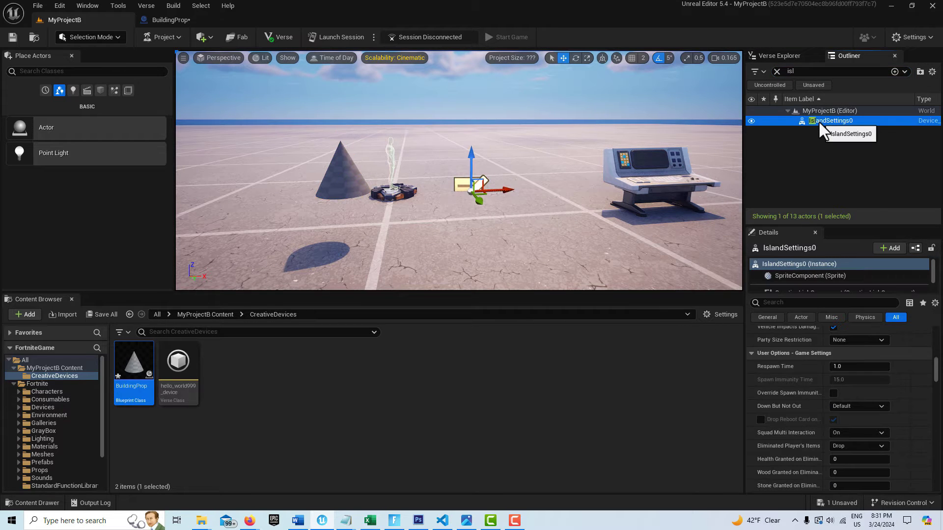
Enable Start With Pickaxe and set Pickaxe Destruction to Default
click(809, 302)
text(axe)
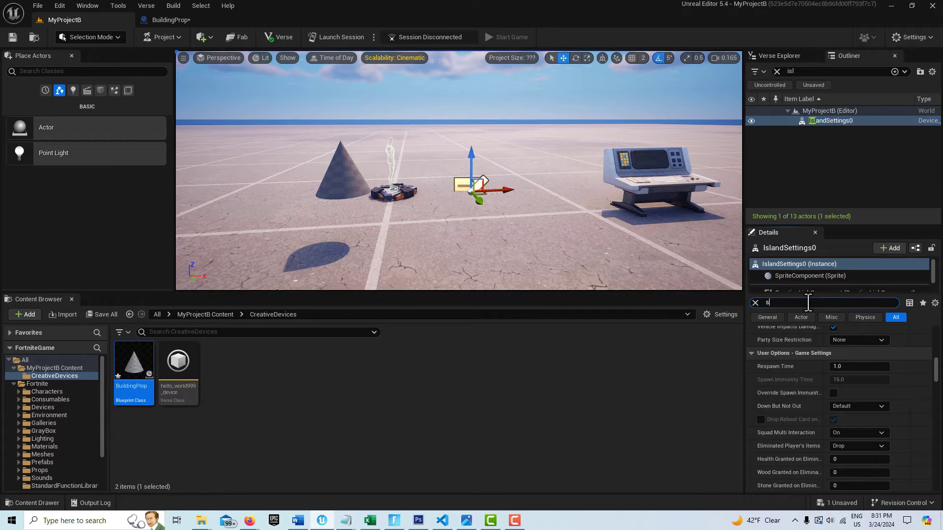
click(835, 372)
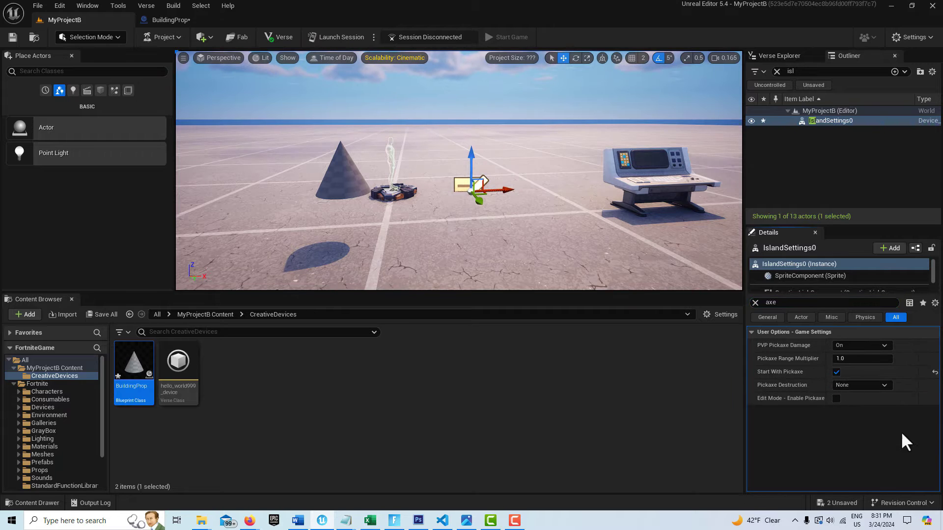
click(882, 383)
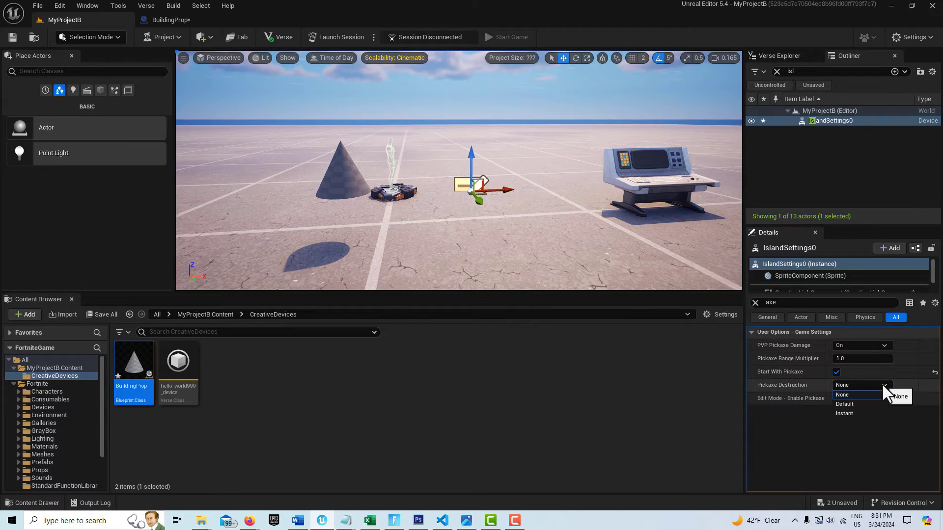
click(864, 407)
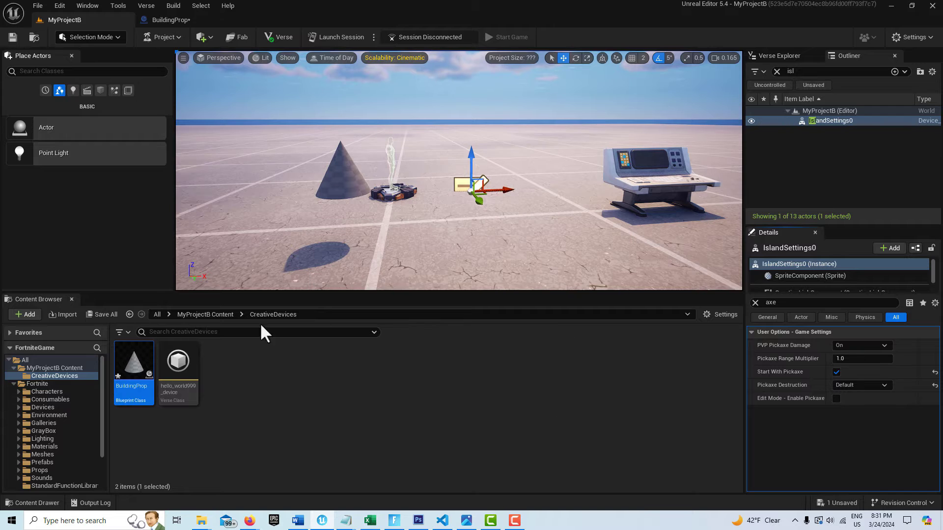
right_click(250, 373)
Create a Building Static Mesh blueprint NewBlueprint, give it the Cube mesh, and save it
click(317, 113)
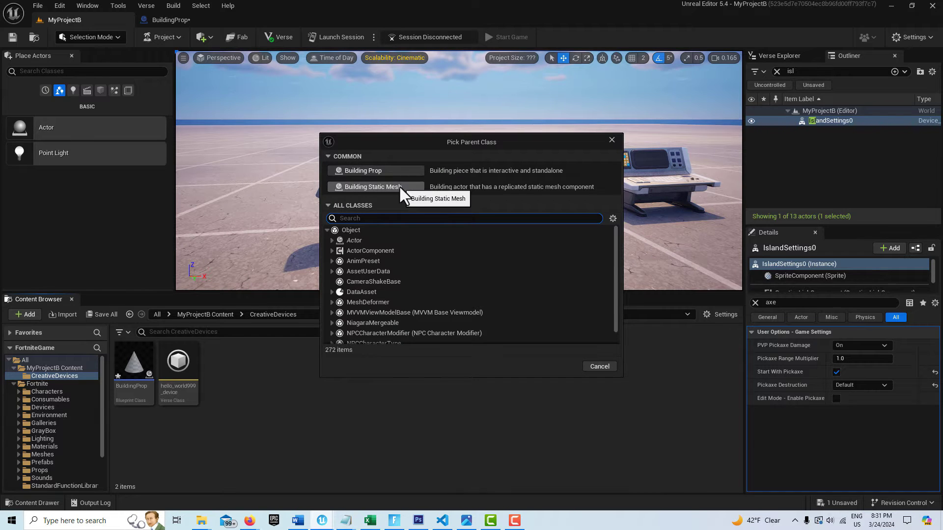
click(398, 185)
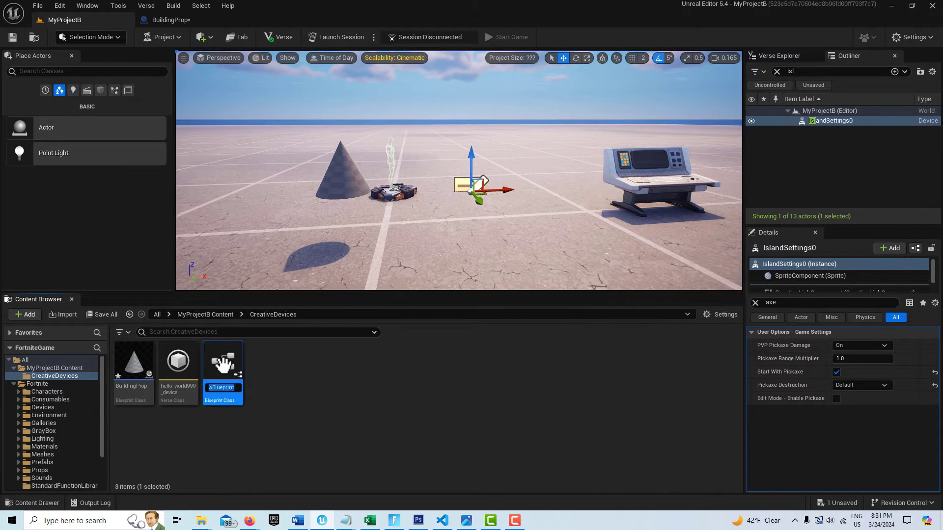
double_click(223, 366)
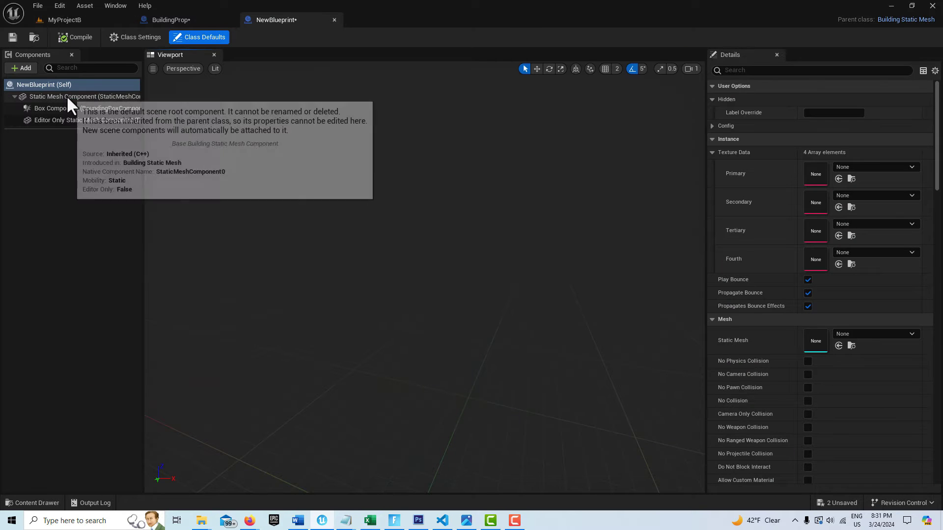
click(67, 96)
click(911, 167)
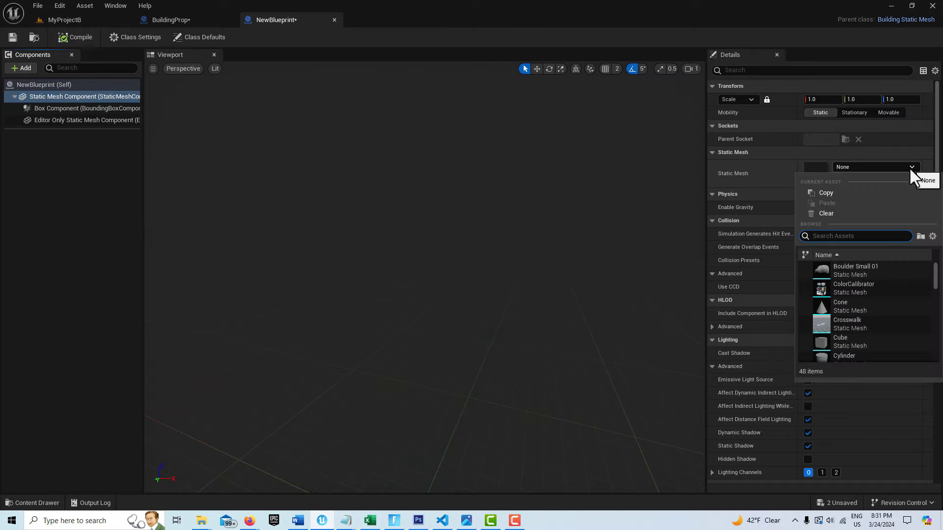
click(840, 346)
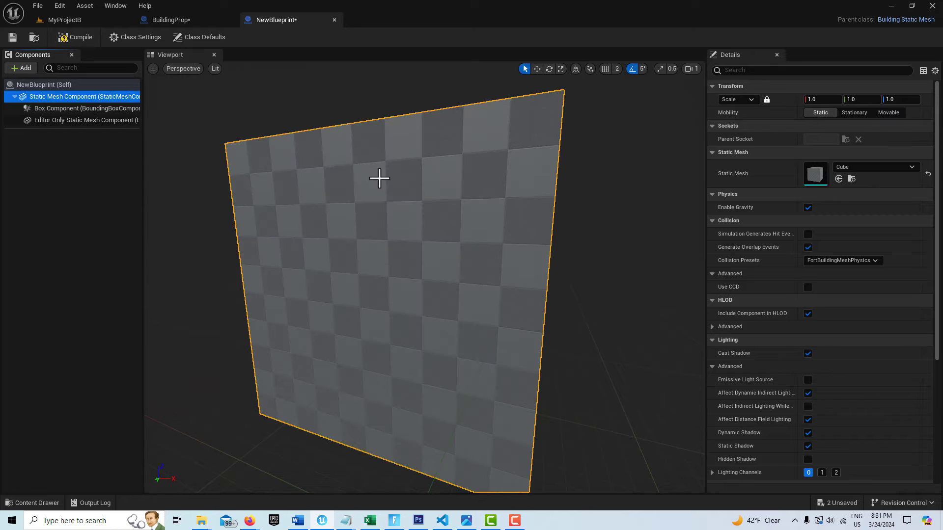
key(ctrl+s)
click(751, 70)
Set NewBlueprint's Death Sound to ActionTrigger_PlayerLost_Cue and Death Particles to Grenade Explosion
text(d)
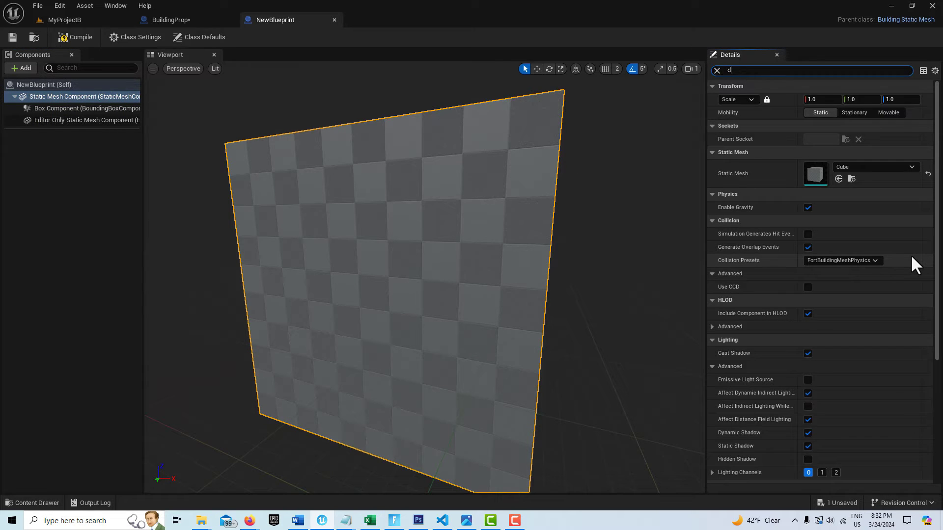
text(eath)
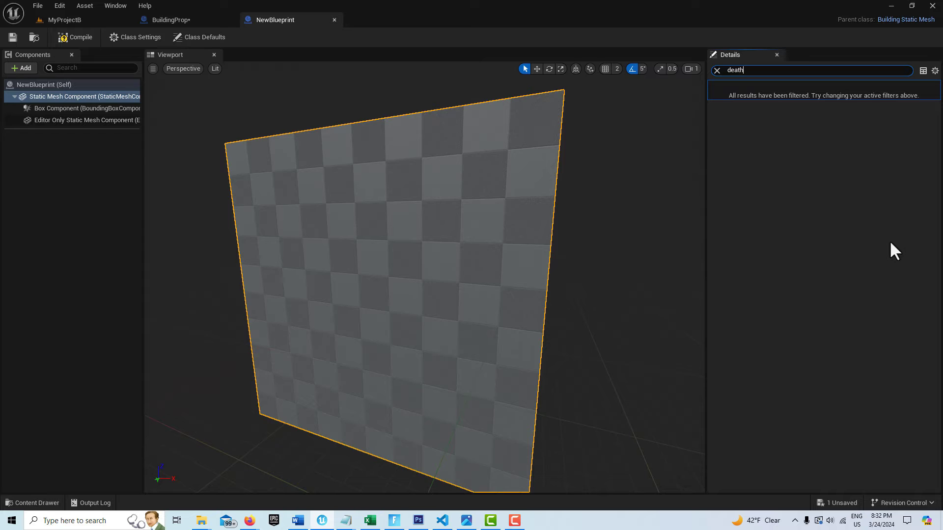
click(54, 85)
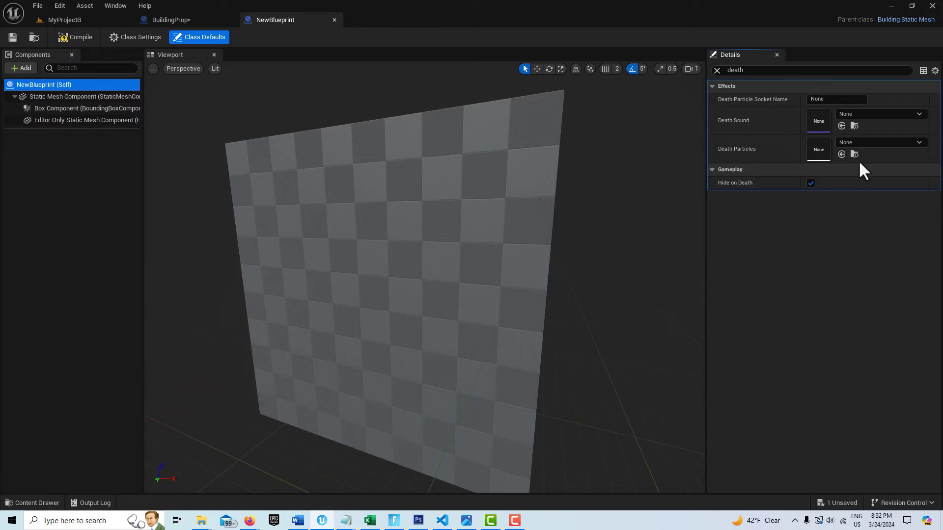
click(907, 113)
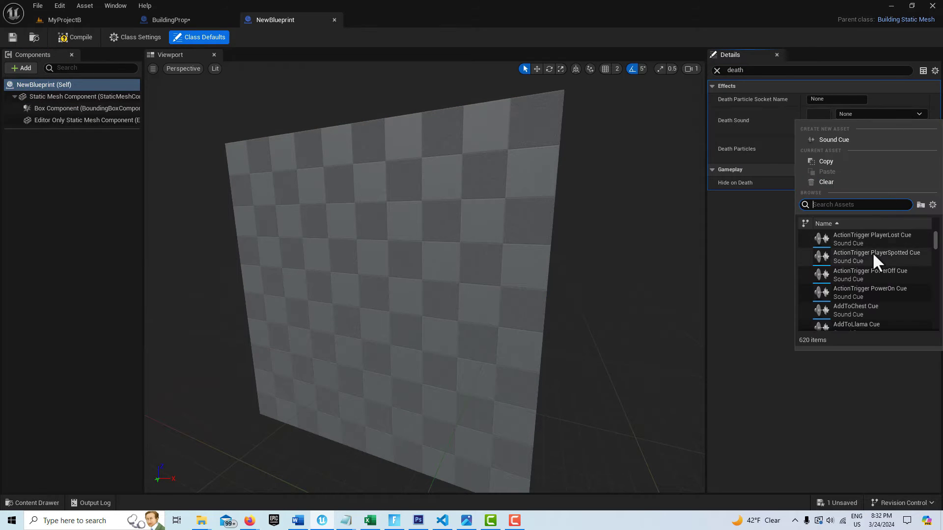
click(864, 238)
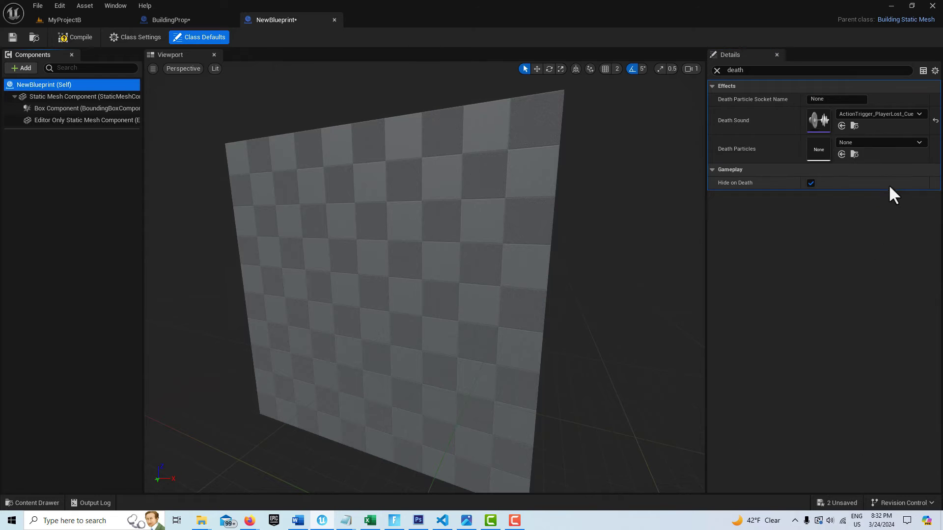
click(908, 143)
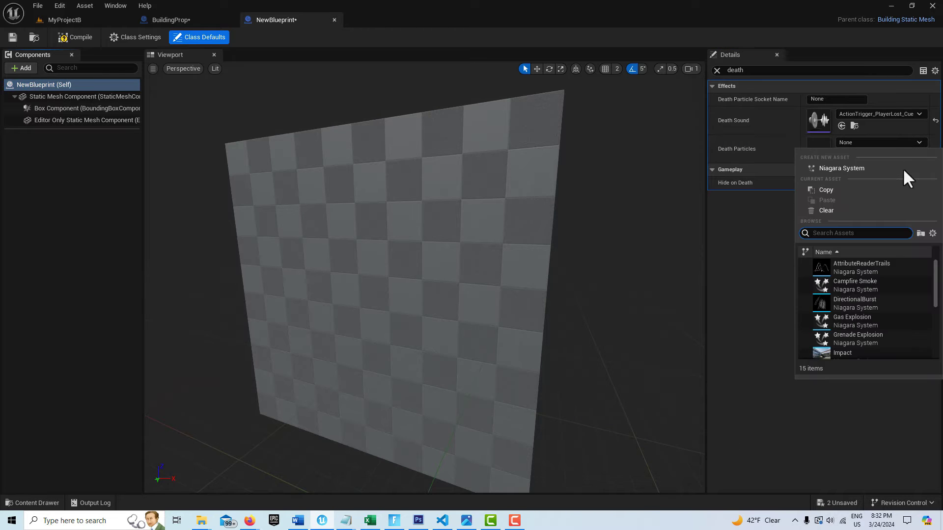
click(876, 339)
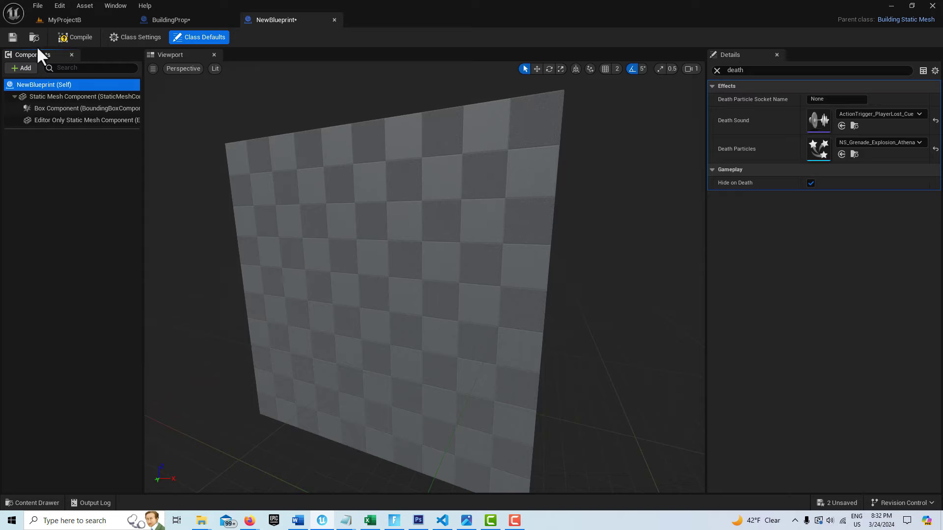
Compile and save NewBlueprint, then go back to the level editor
click(66, 34)
click(11, 36)
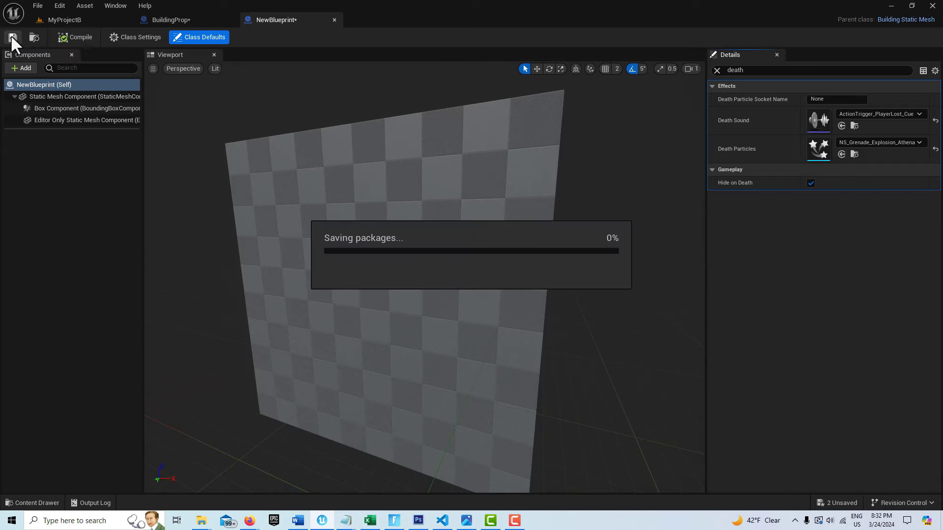
click(81, 20)
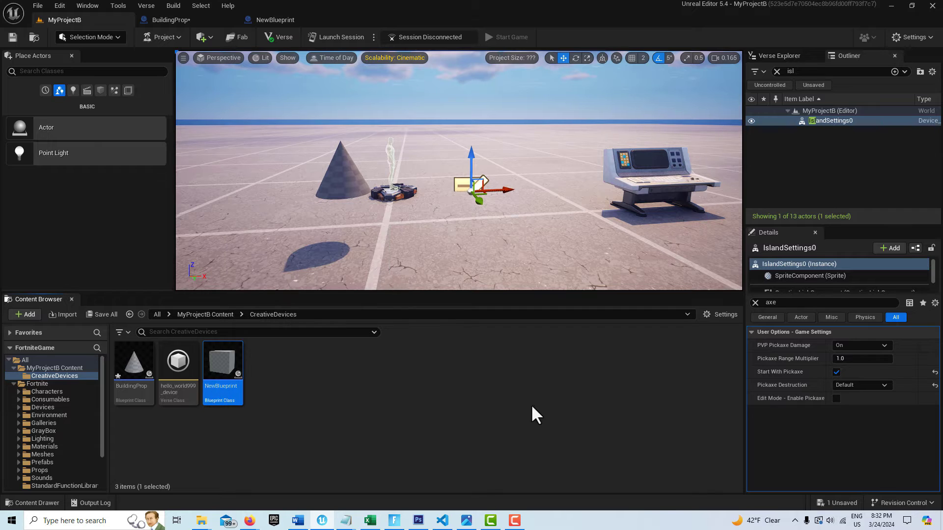
Rename NewBlueprint to BuildingStaticMesh and place a cube instance of it beside the cone
key(F2)
text(BuildingS)
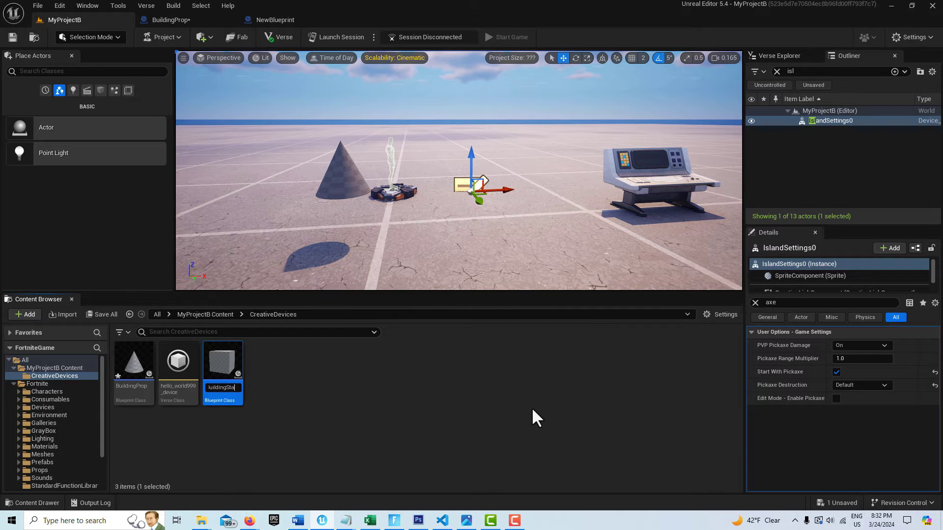
text(taticMesh)
key(Return)
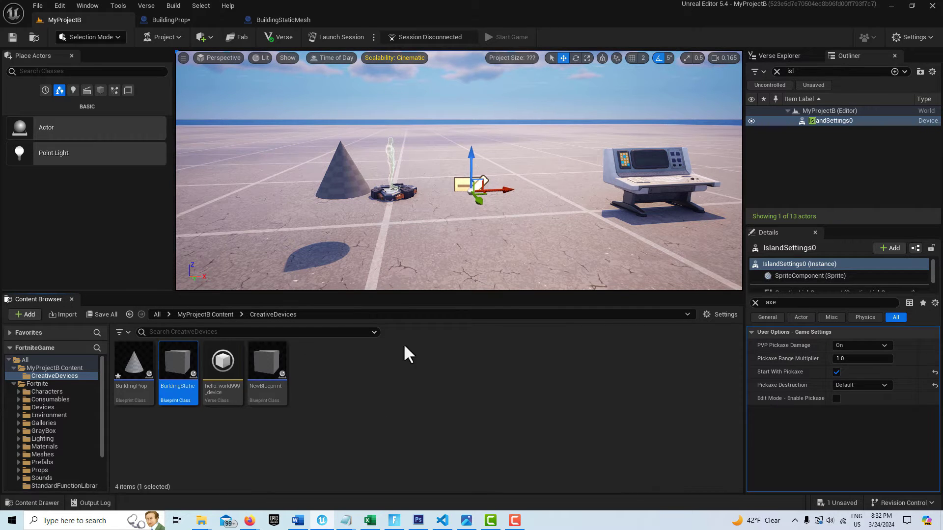
drag(189, 368, 446, 142)
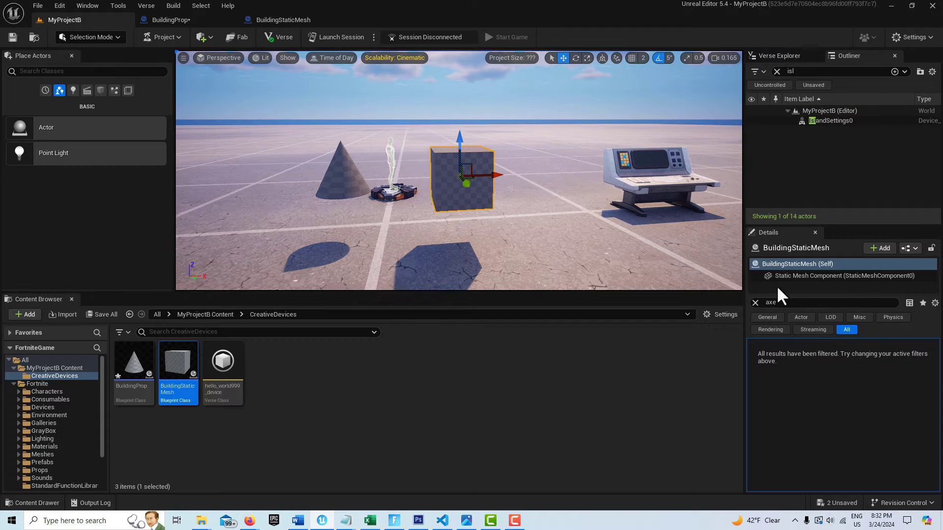
click(754, 303)
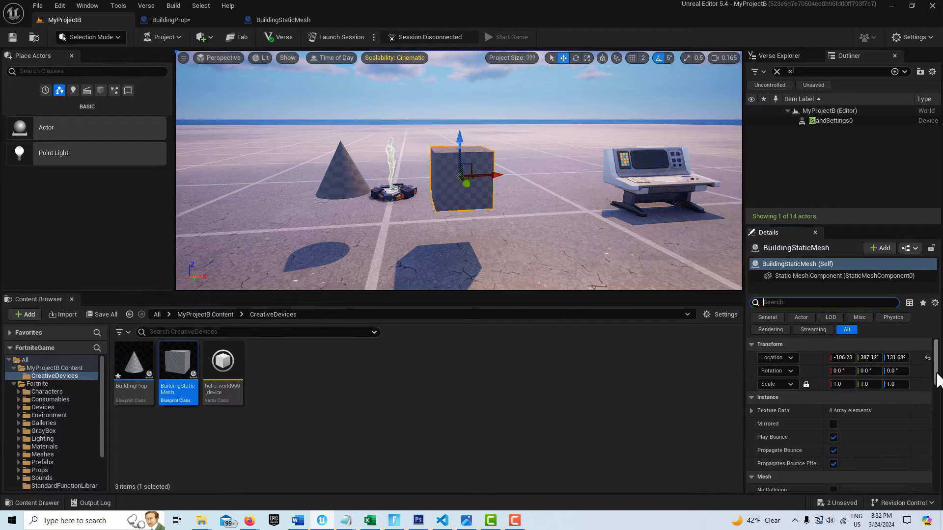
Scroll the BuildingStaticMesh's Details down to its Team, HLOD and Actor settings, including Can Be Damaged
drag(938, 380, 936, 489)
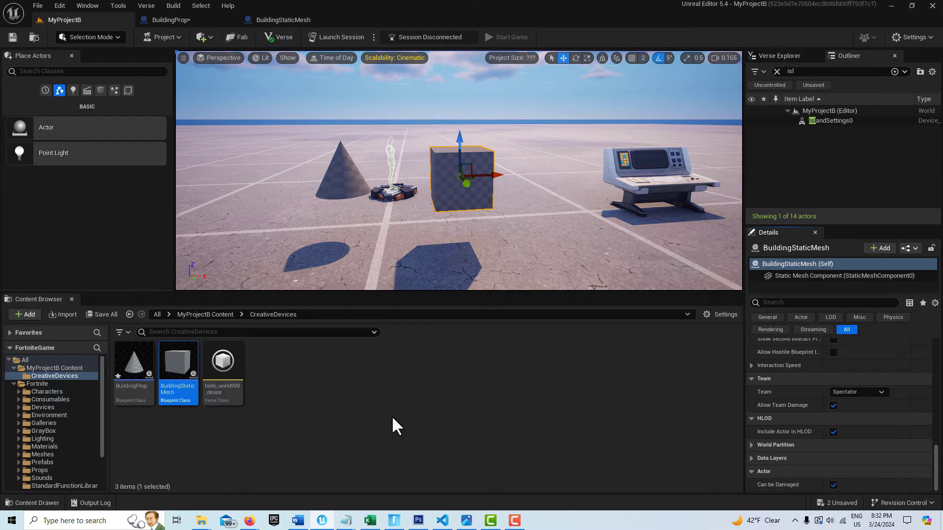
right_click(175, 371)
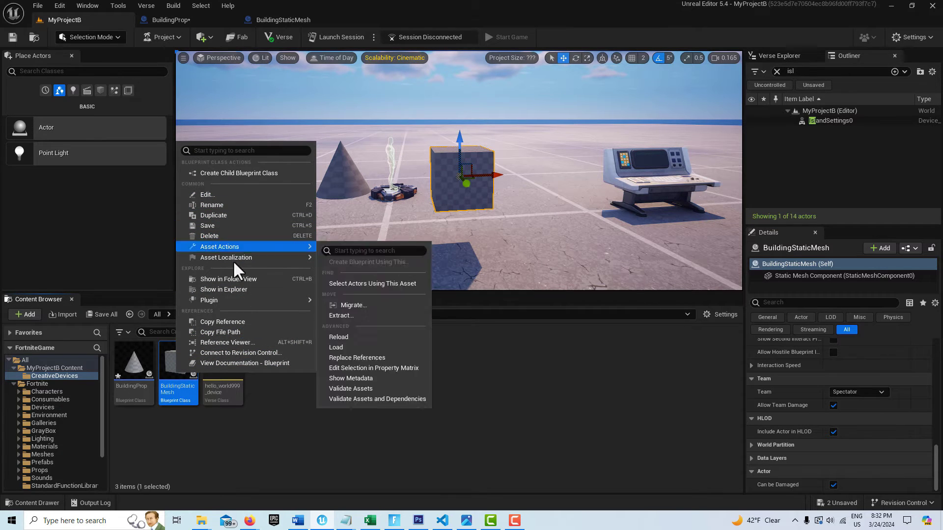
Review the asset actions for BuildingProp and BuildingStaticMesh, then clear the selection
click(134, 358)
right_click(134, 352)
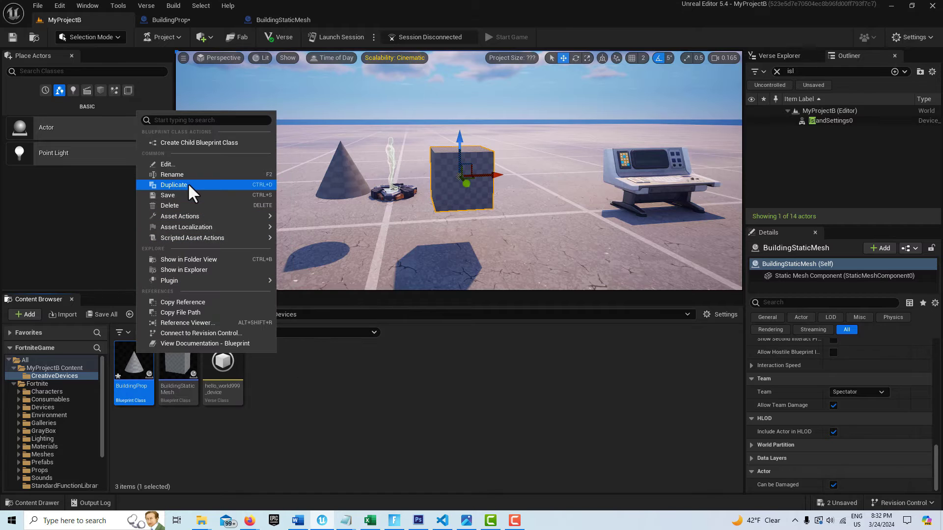
mouse_move(199, 217)
mouse_move(201, 238)
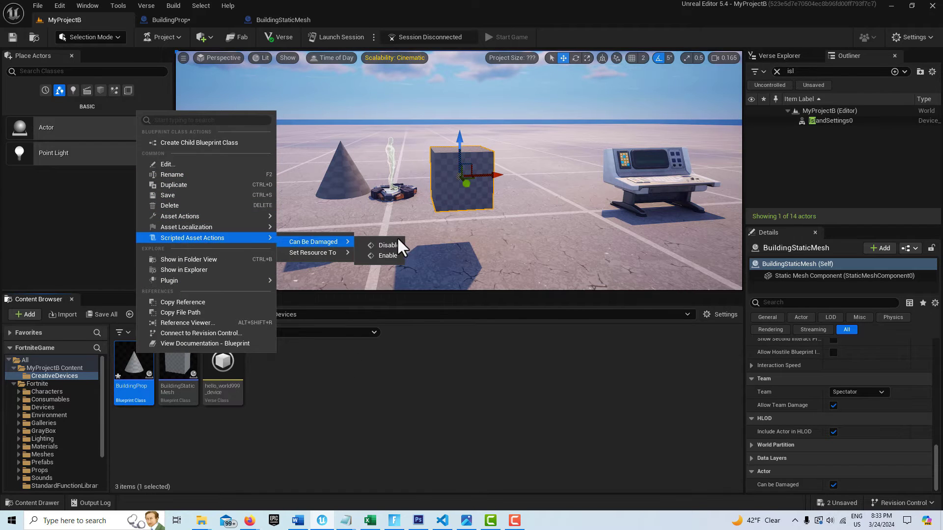
mouse_move(339, 251)
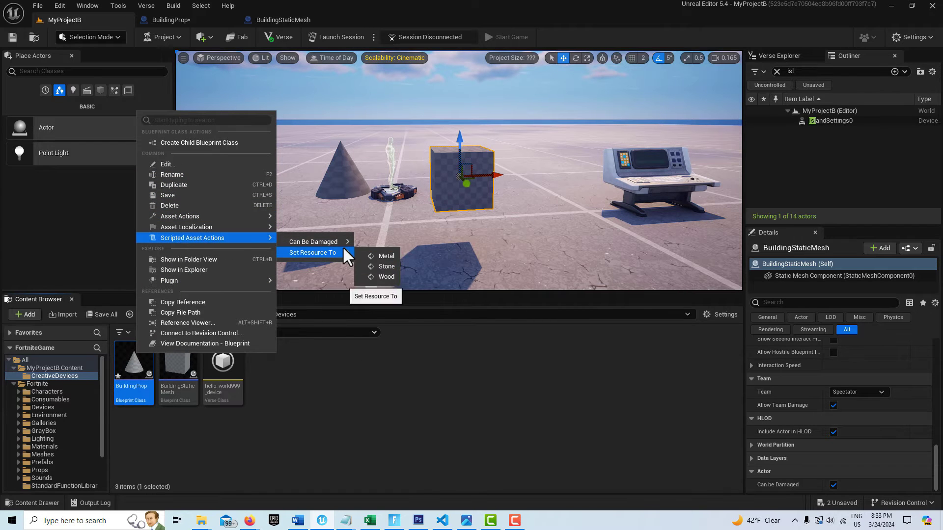
click(394, 412)
click(180, 370)
right_click(181, 372)
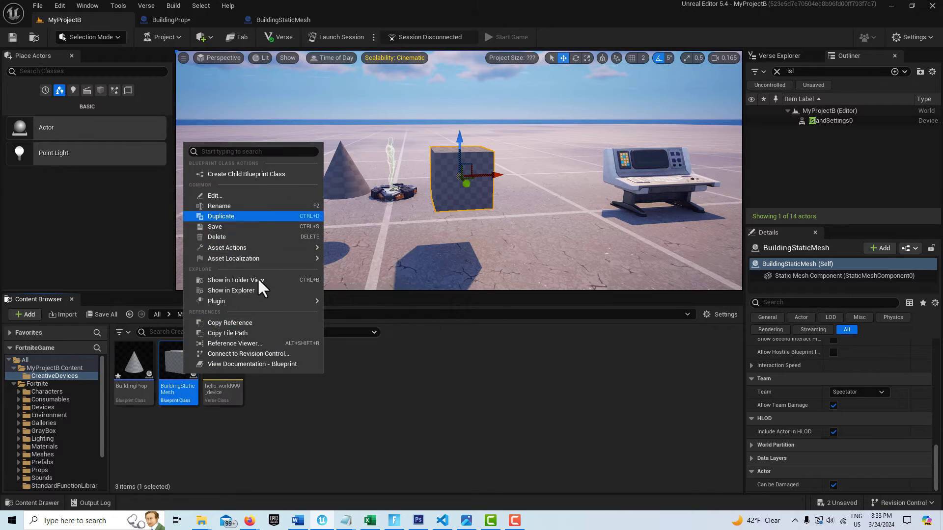
click(459, 406)
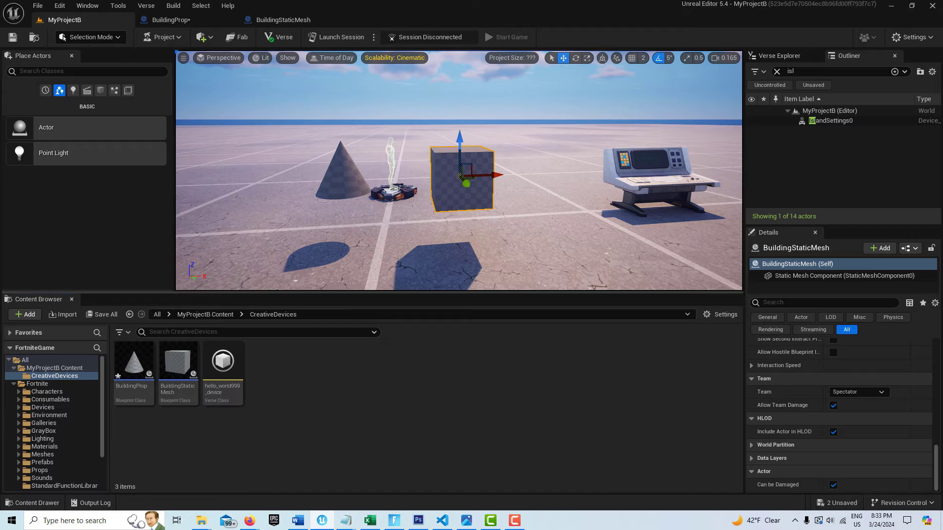
Select the cone prop, check the note.jpg comparison image, and launch a game session
click(336, 169)
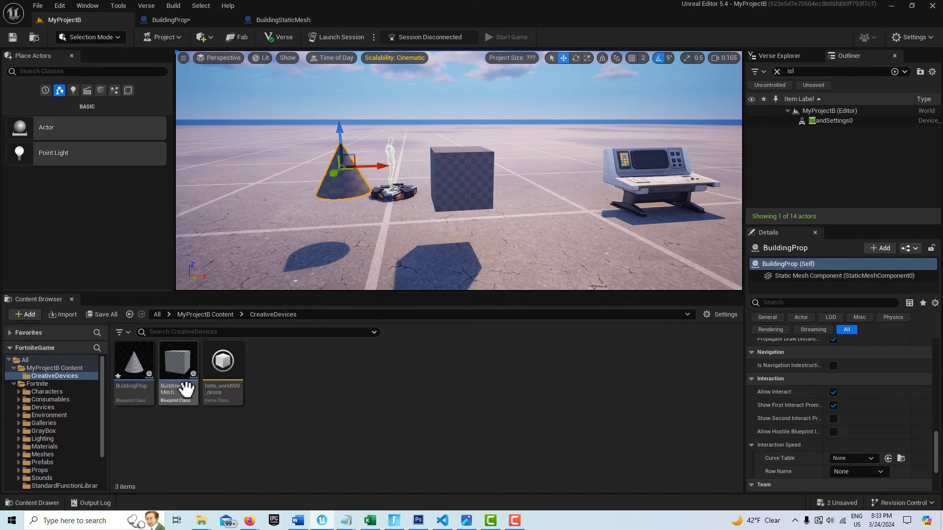
click(467, 521)
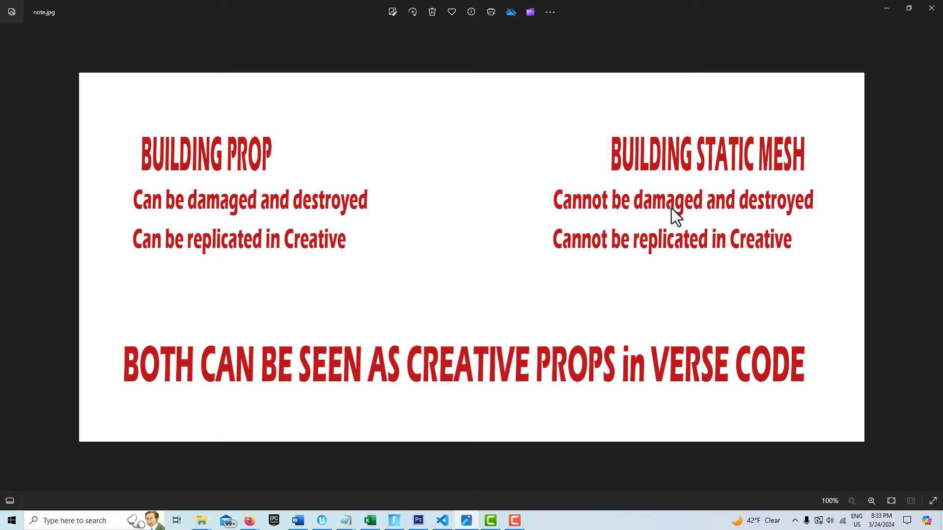
click(886, 8)
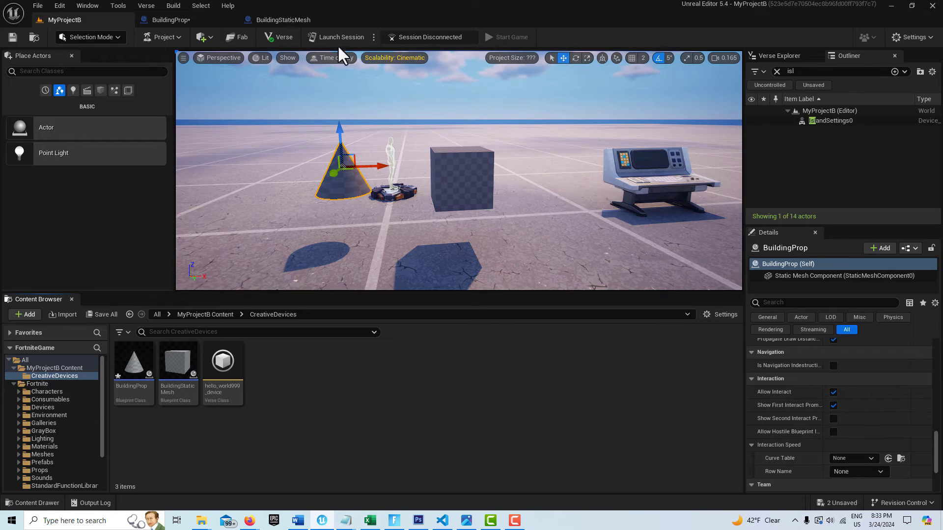
click(335, 35)
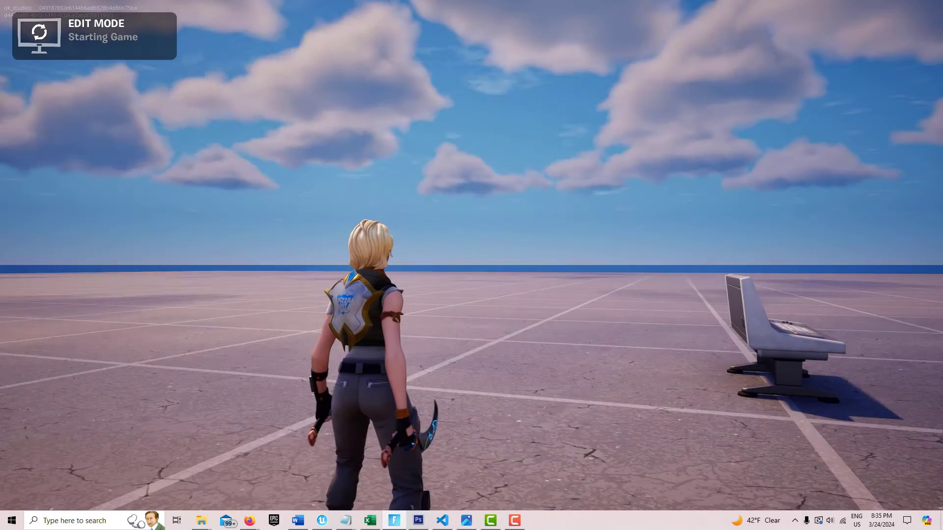
Run up to the cone prop and break it with the pickaxe
key(w)
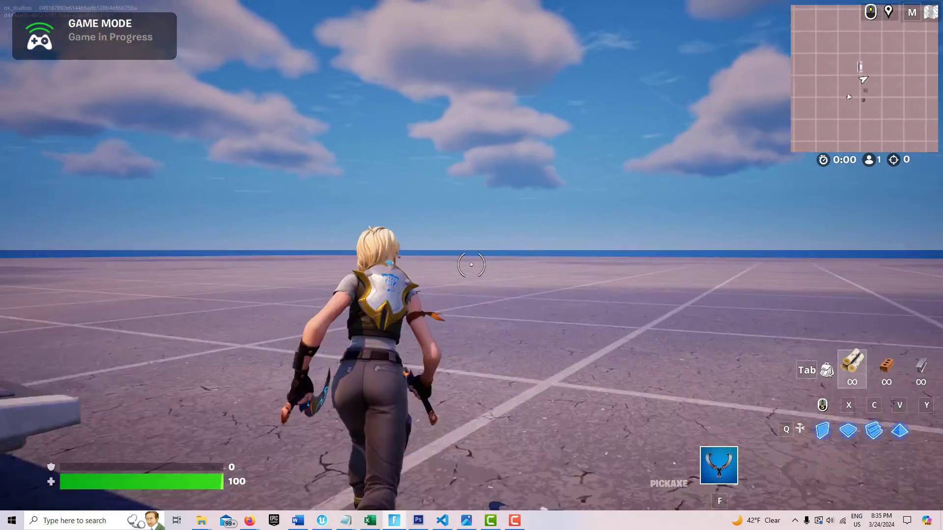
key(w)
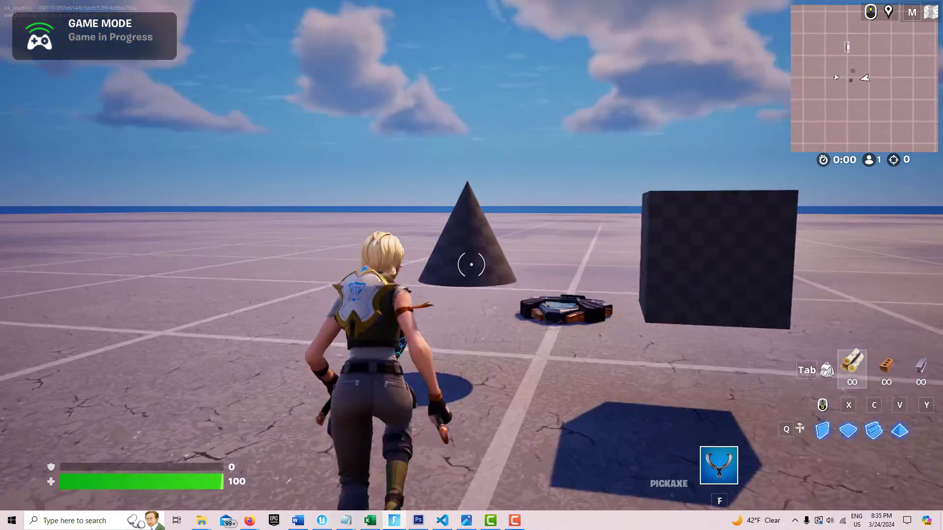
key(w)
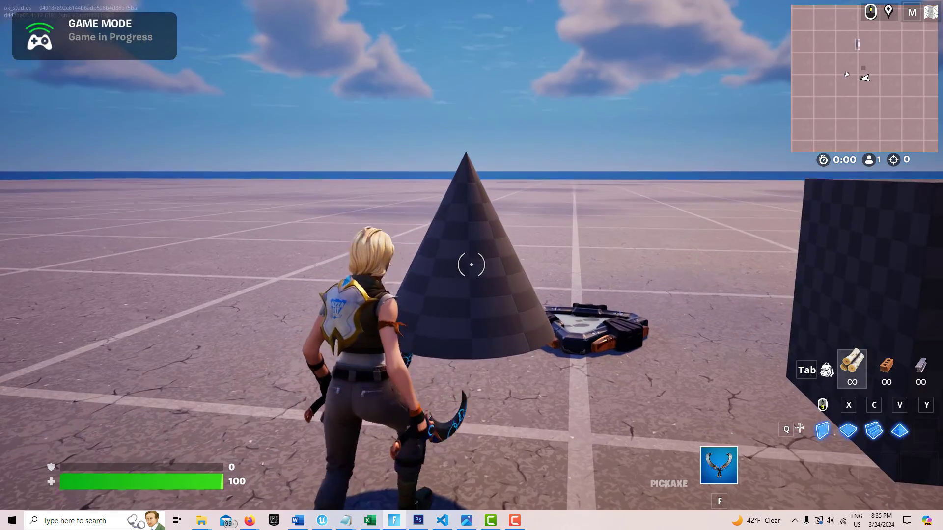
click(471, 265)
click(471, 265)
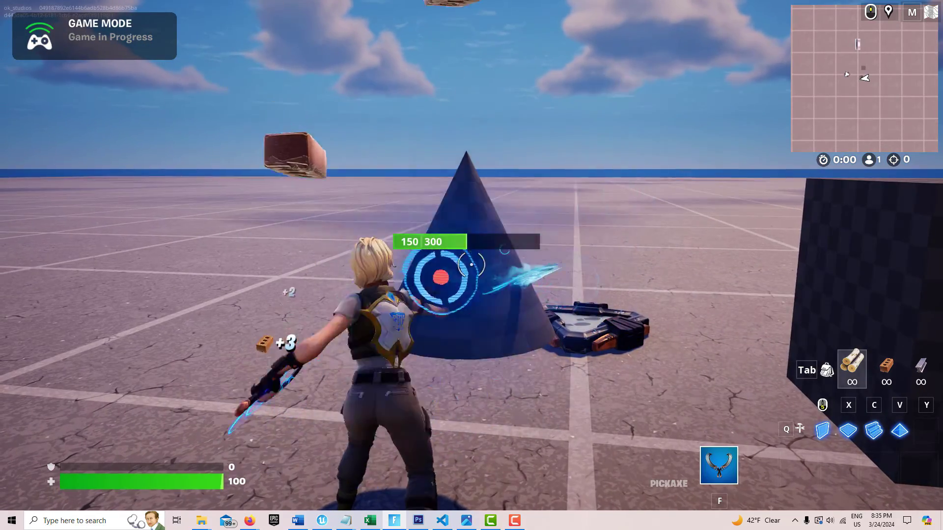
click(471, 265)
click(470, 264)
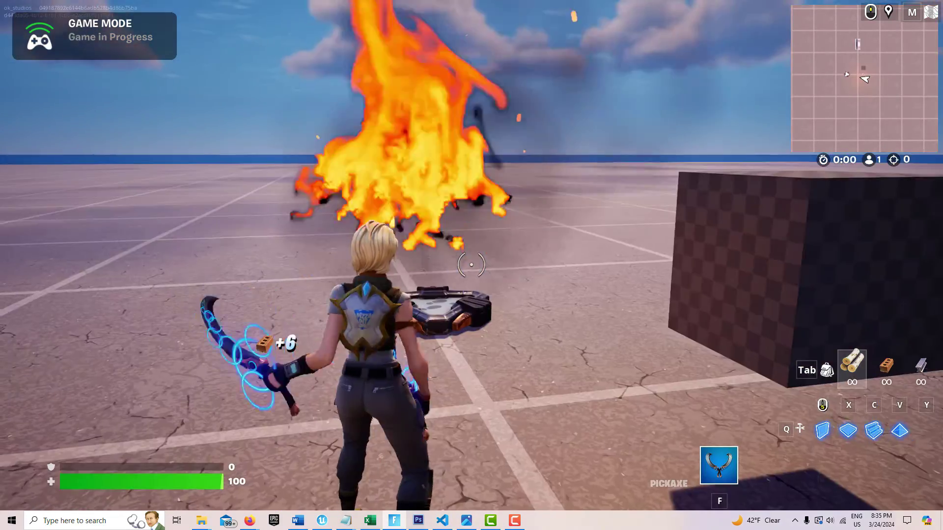
Strike the dark cube repeatedly with the pickaxe, confirming it takes no damage
key(w)
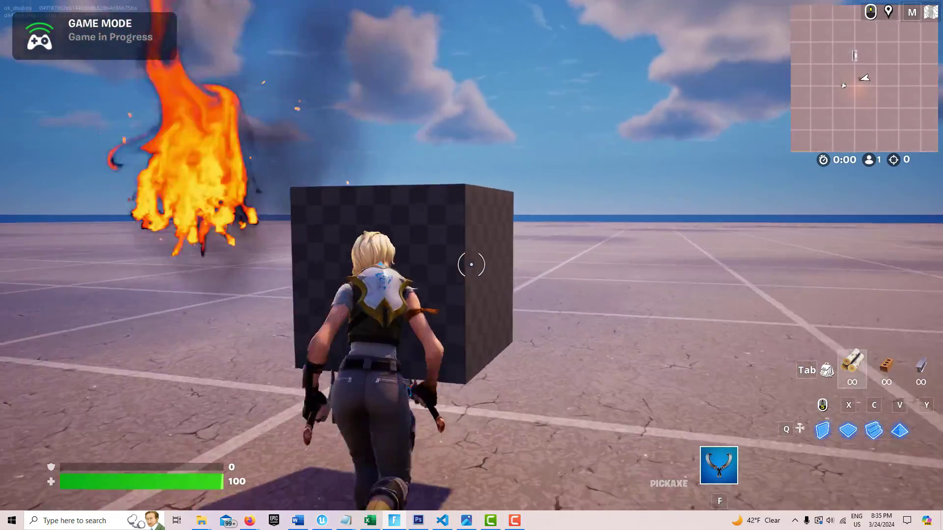
click(471, 265)
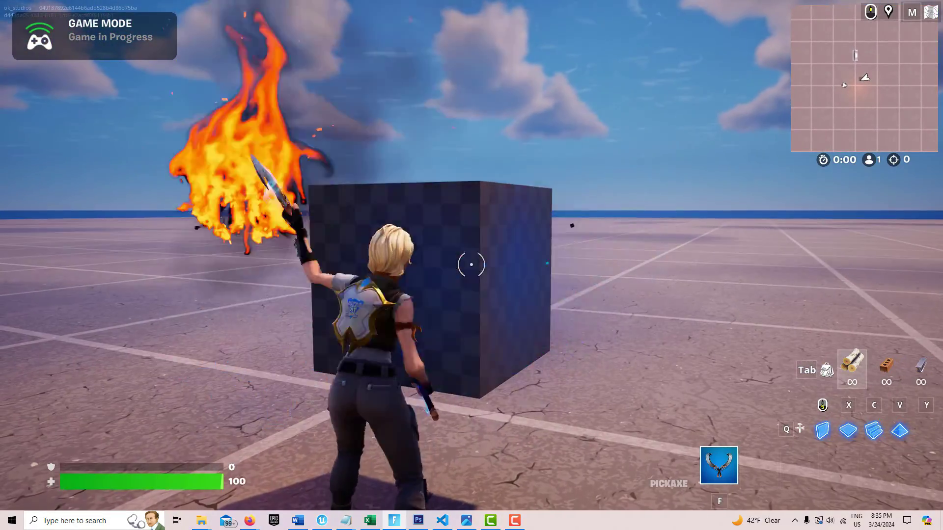
click(470, 265)
click(471, 265)
click(471, 264)
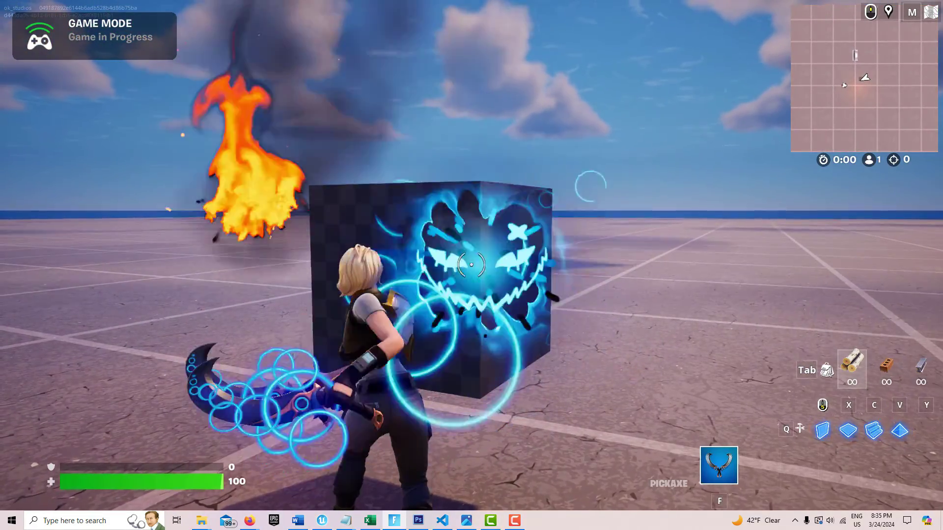
click(470, 265)
click(471, 265)
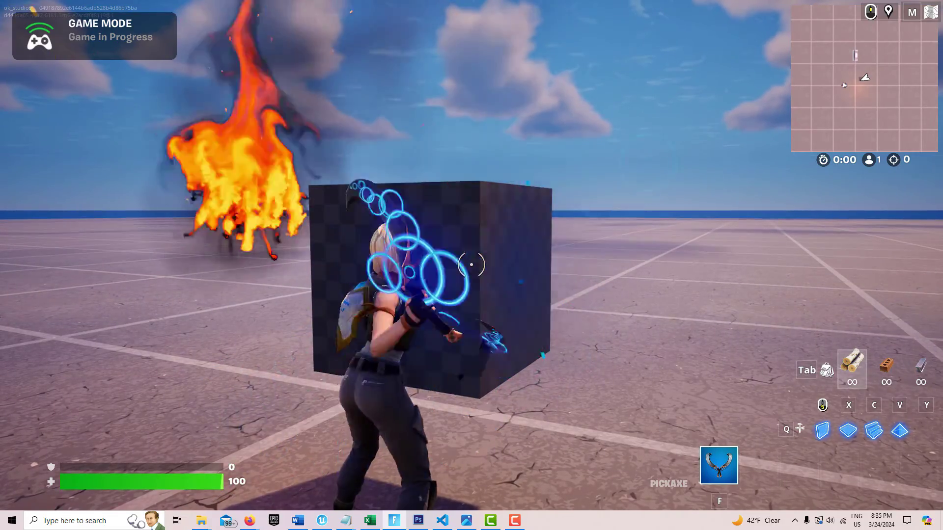
click(471, 265)
click(470, 264)
click(471, 264)
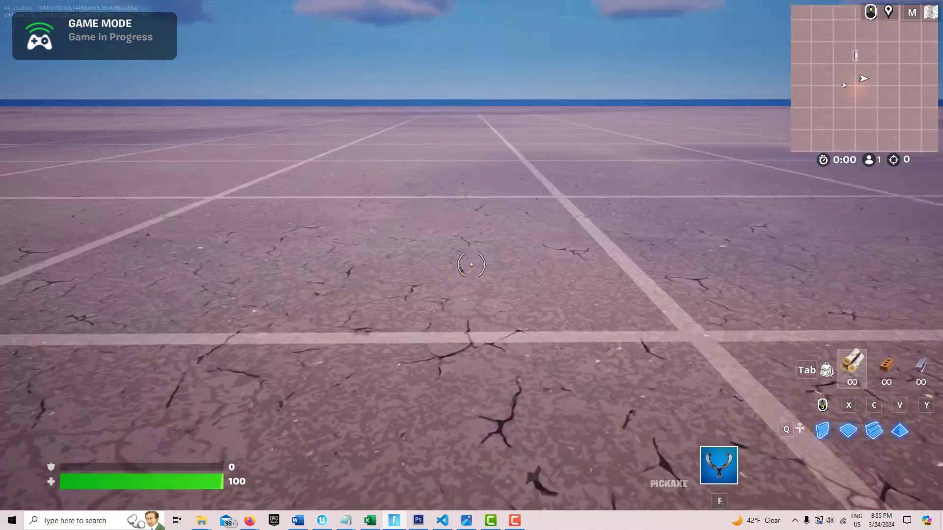
End the game from the Escape menu to return to Edit Mode
key(Escape)
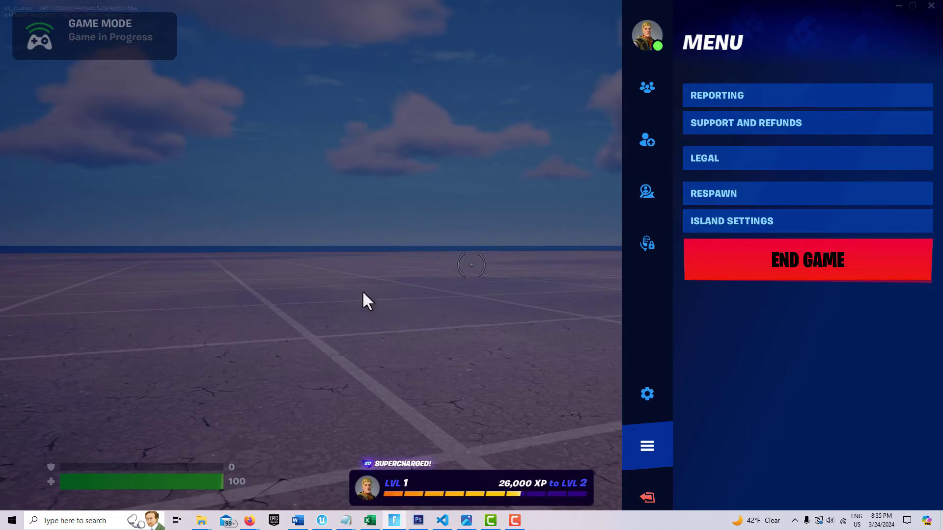
key(Escape)
key(w)
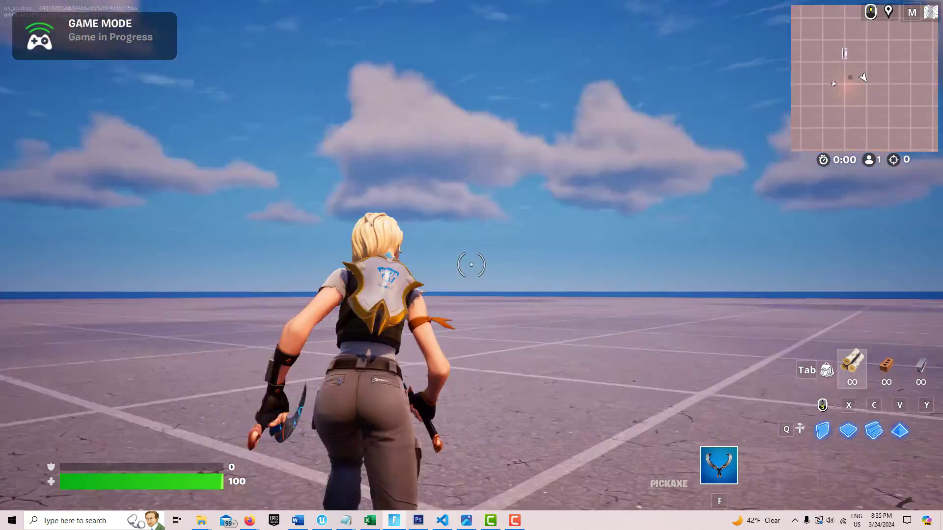
key(Escape)
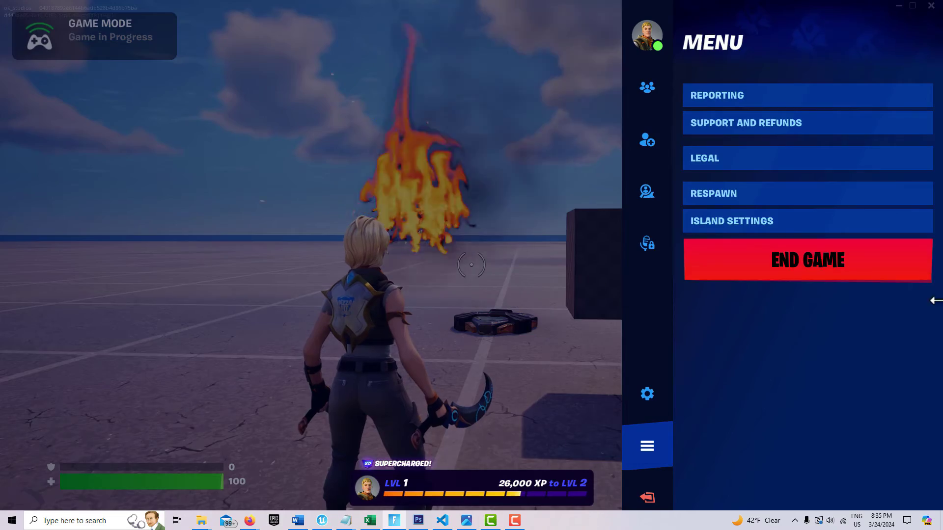
click(814, 251)
Copy the burning cone and place three copies on the ground beside it, then release it
key(w)
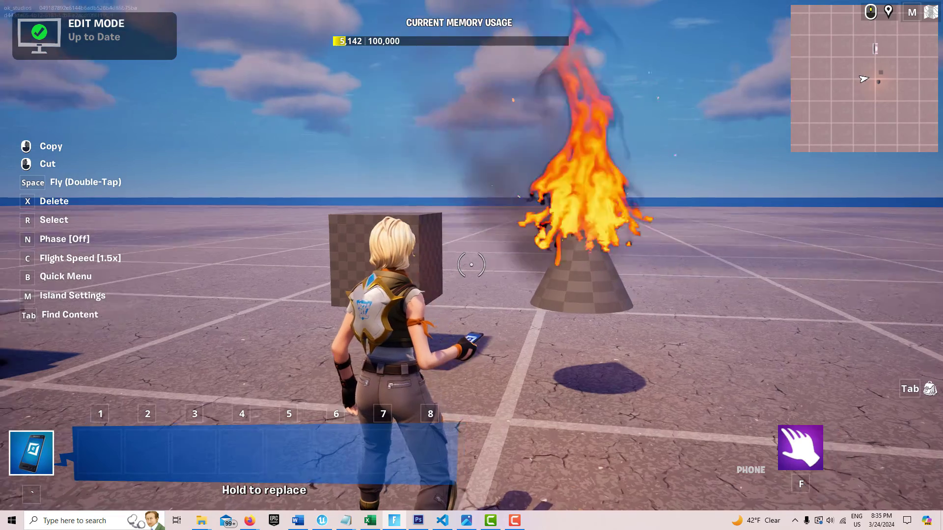
key(w)
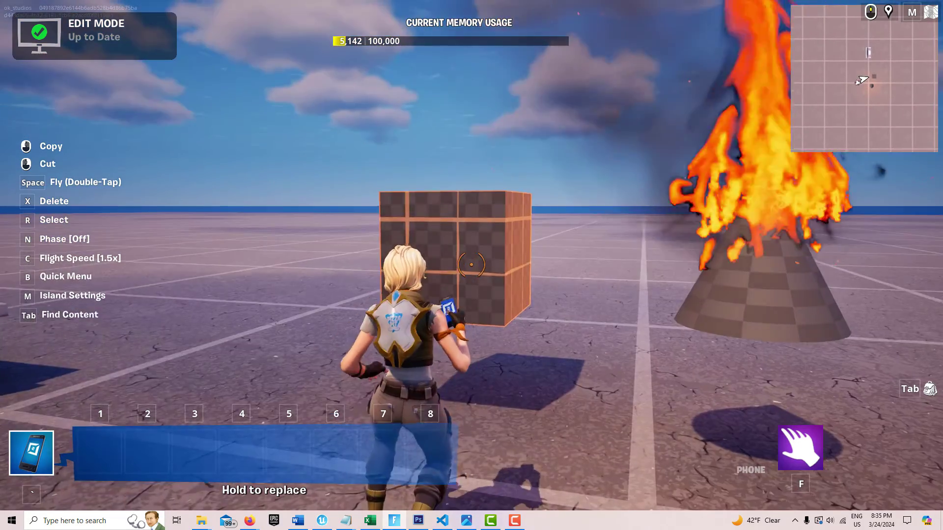
key(w)
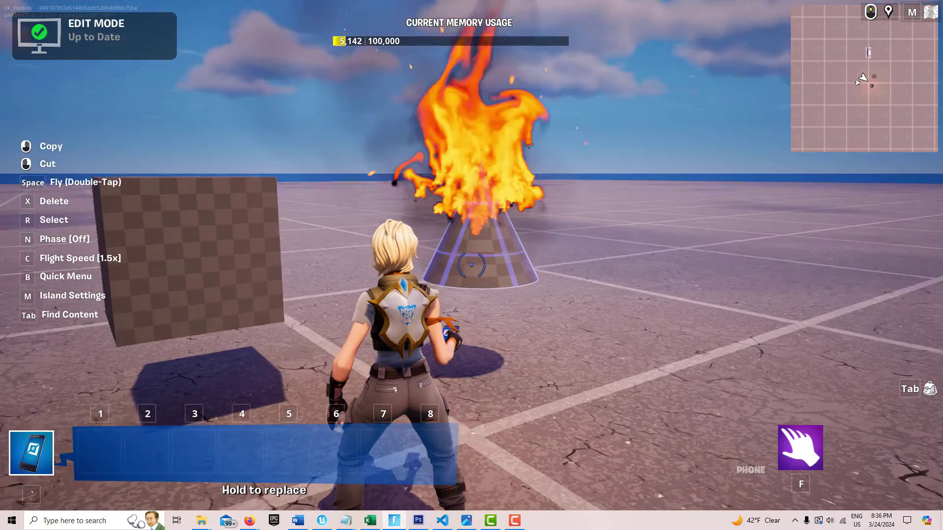
click(471, 265)
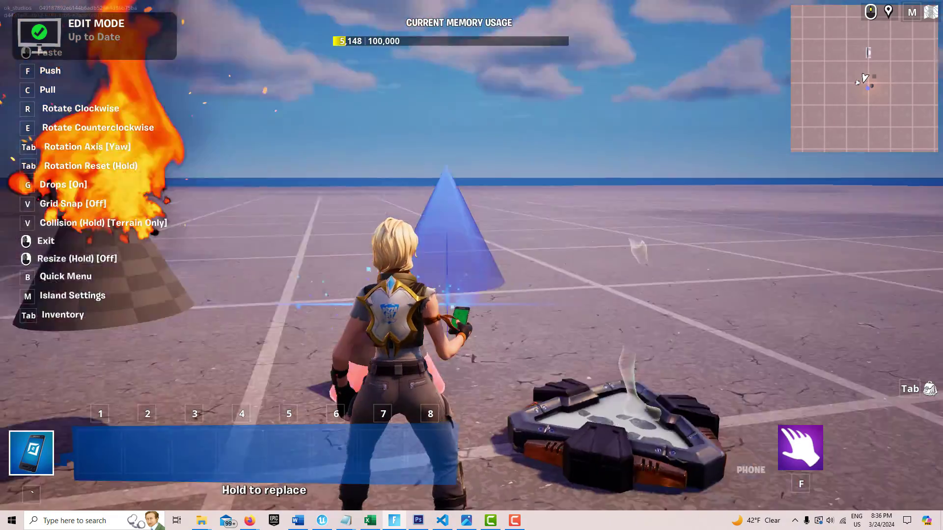
click(471, 265)
click(471, 264)
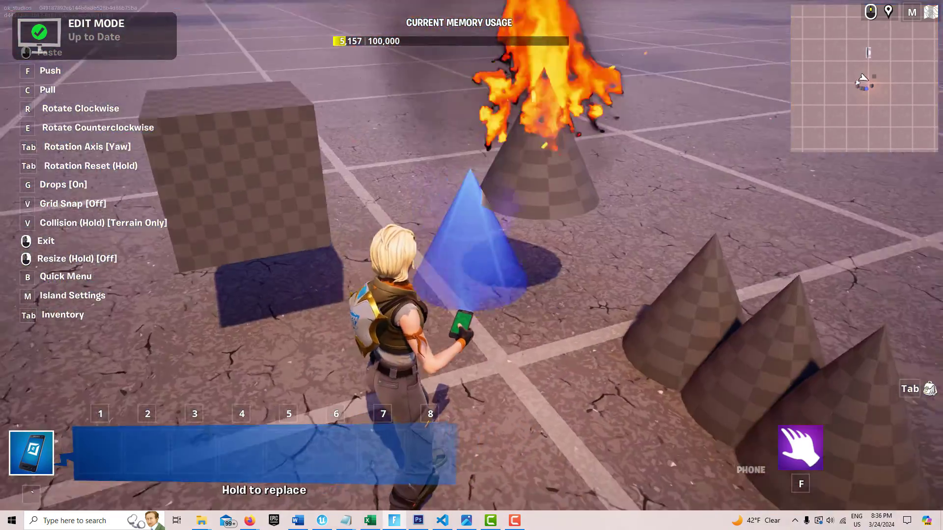
click(471, 265)
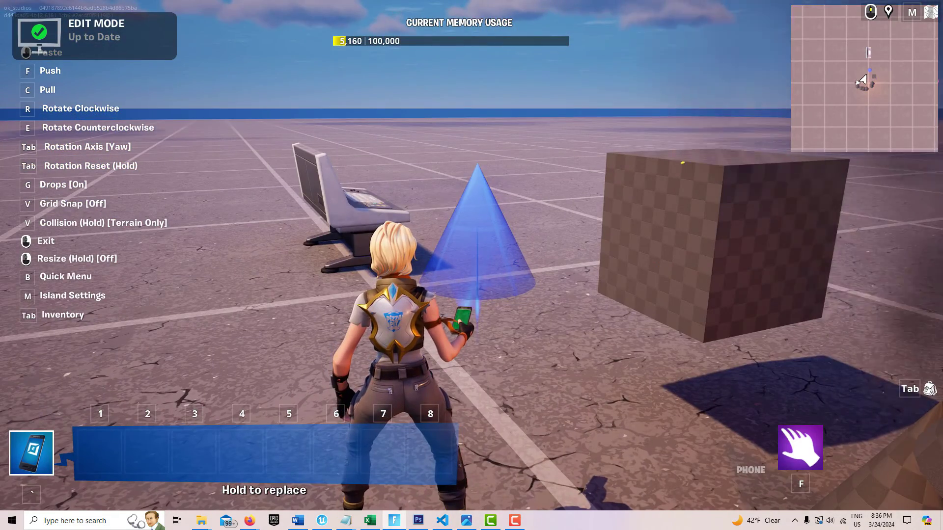
right_click(471, 264)
key(Escape)
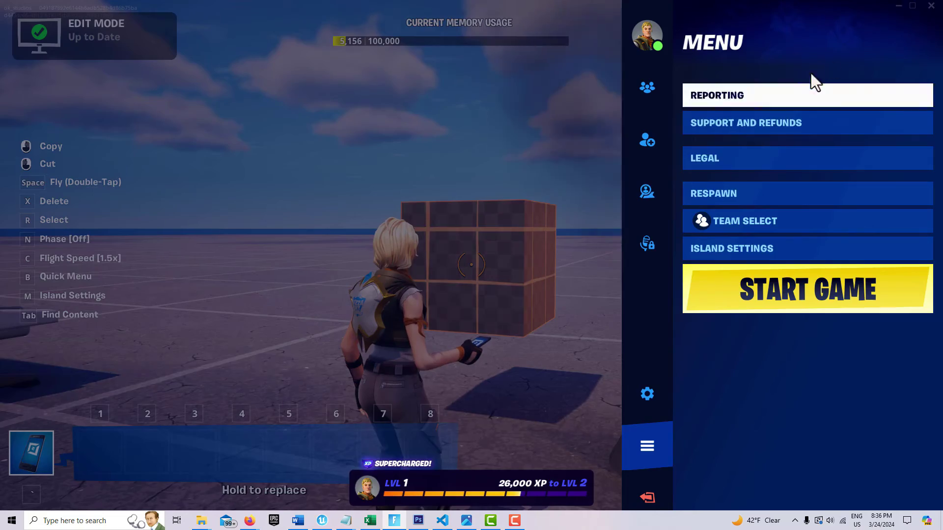
Select the hello world999 device and assign the BuildingStaticMesh cube to its MyProp property
click(897, 6)
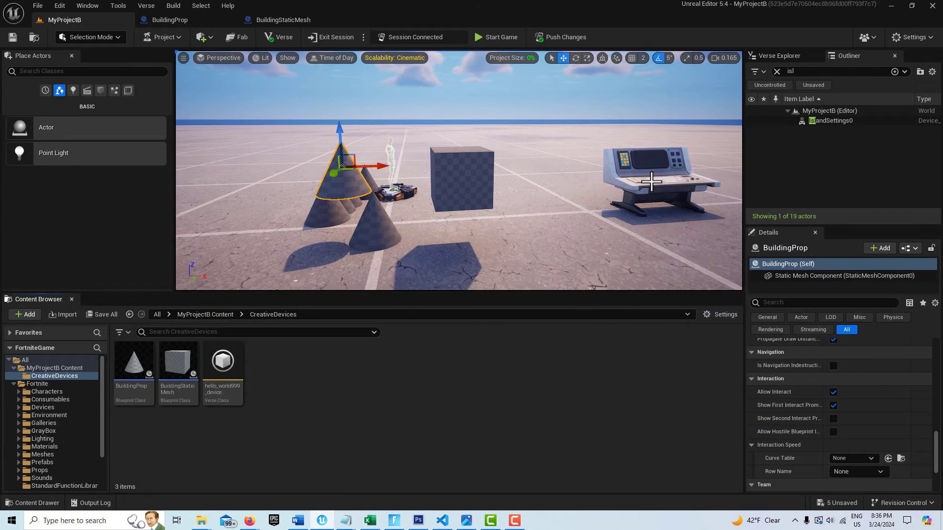
click(652, 181)
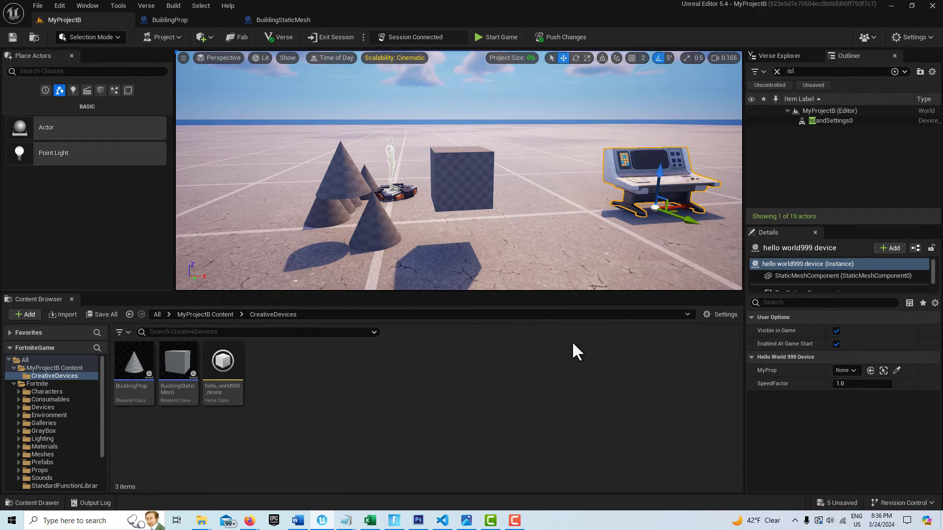
key(f)
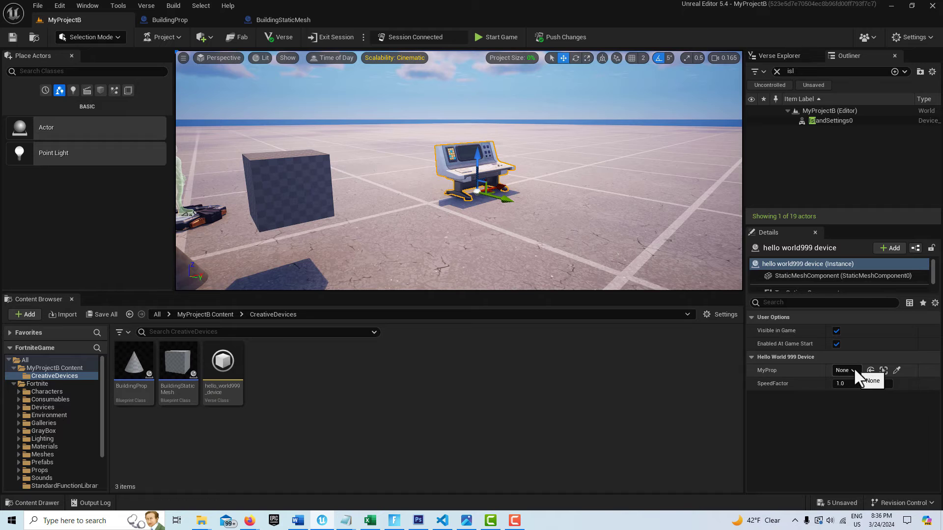
click(854, 369)
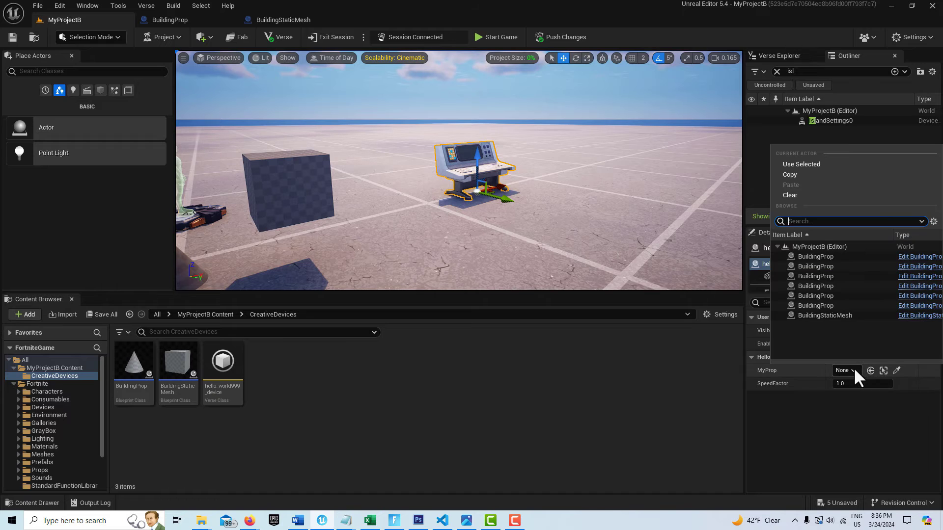
click(827, 315)
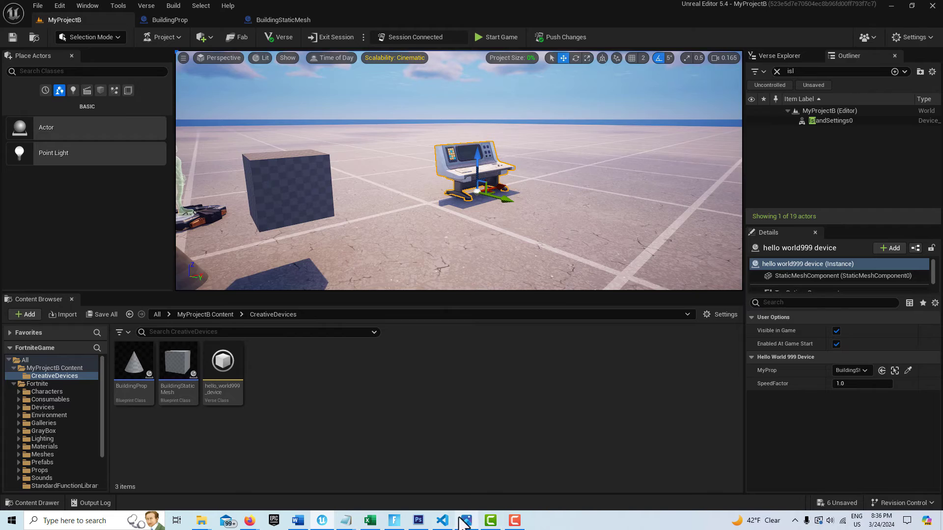
click(442, 520)
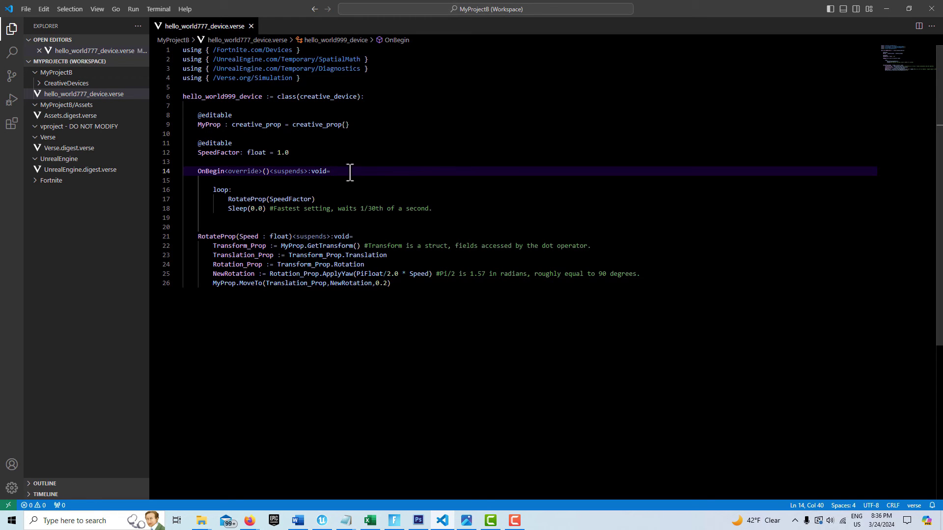
Add a MyProp.Hide() call at the start of OnBegin, before the rotation loop
key(Return)
key(Return)
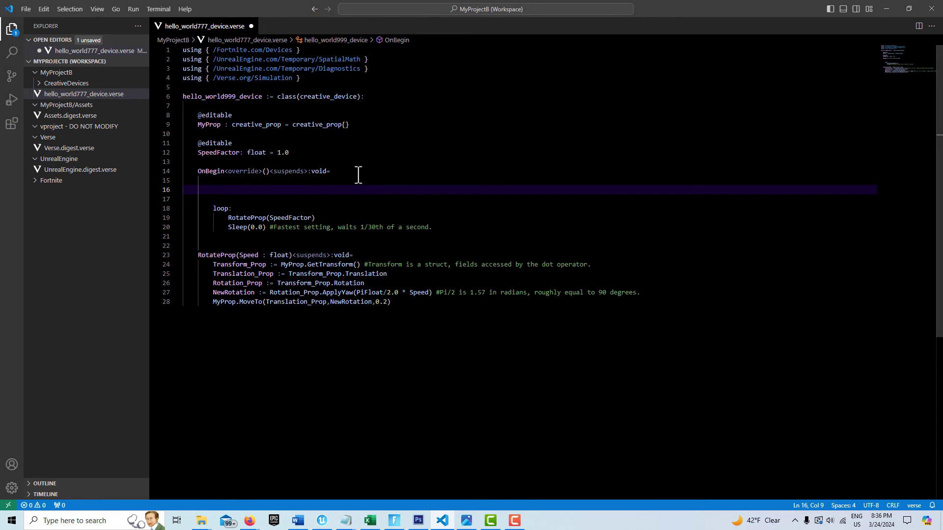
text(MyProp.H)
key(Tab)
click(388, 106)
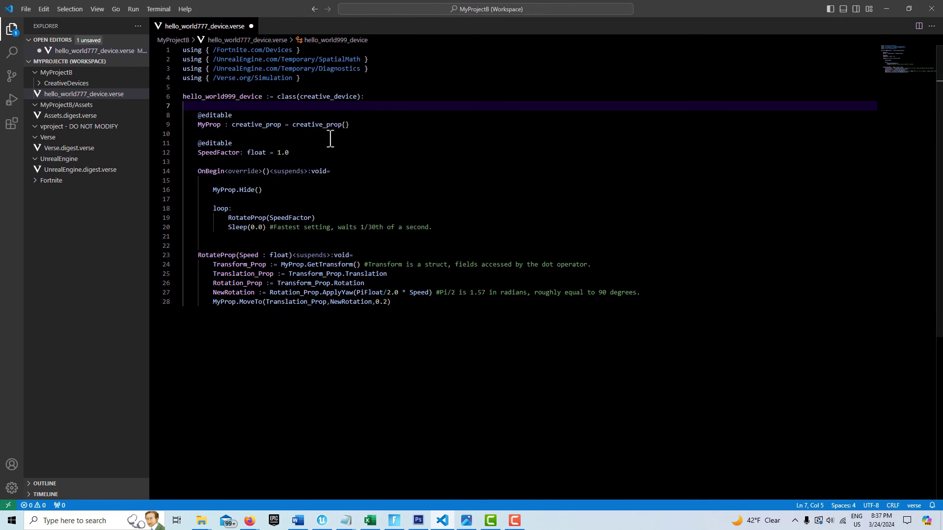
click(885, 5)
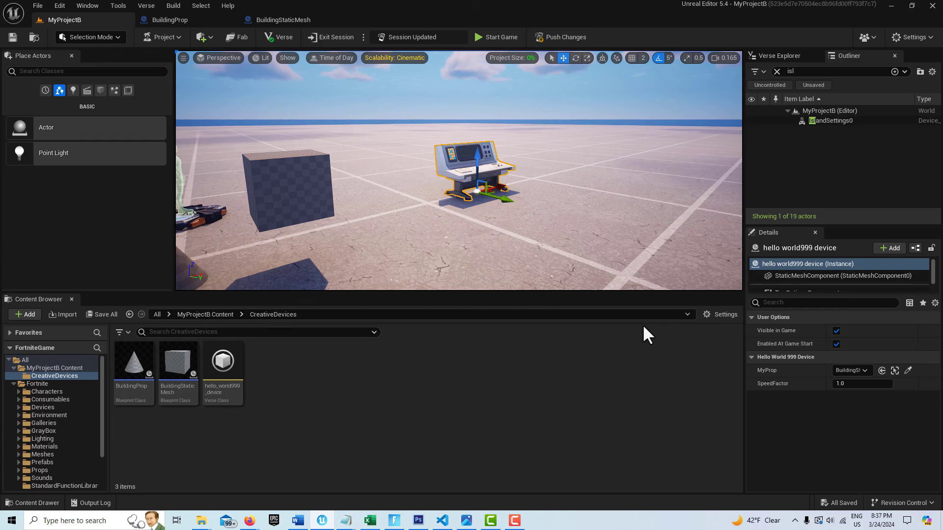
Start a new game and walk back to check the cube is gone while cones and console remain
click(493, 522)
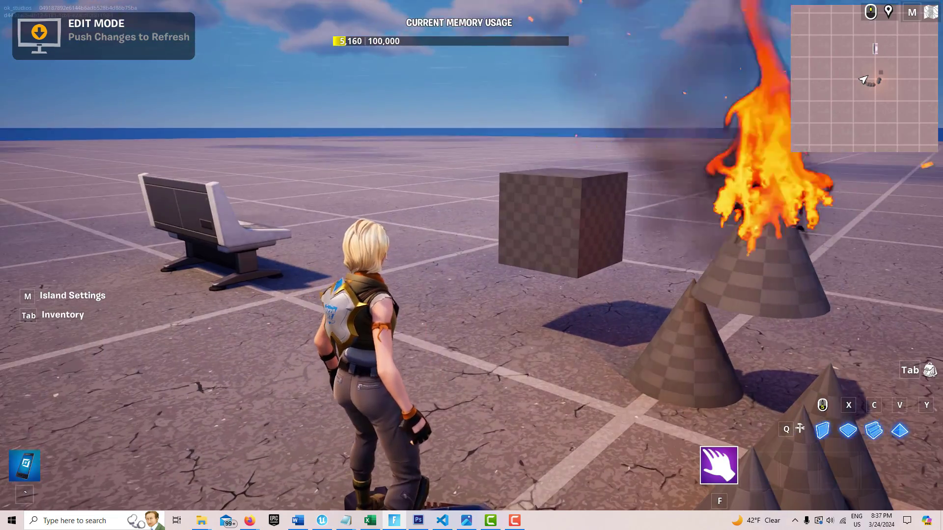
key(Escape)
click(850, 299)
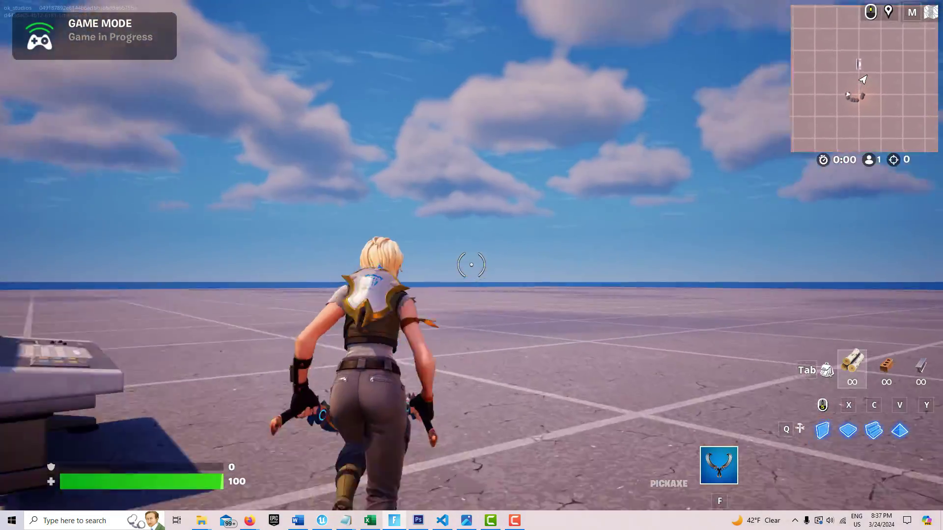
key(s)
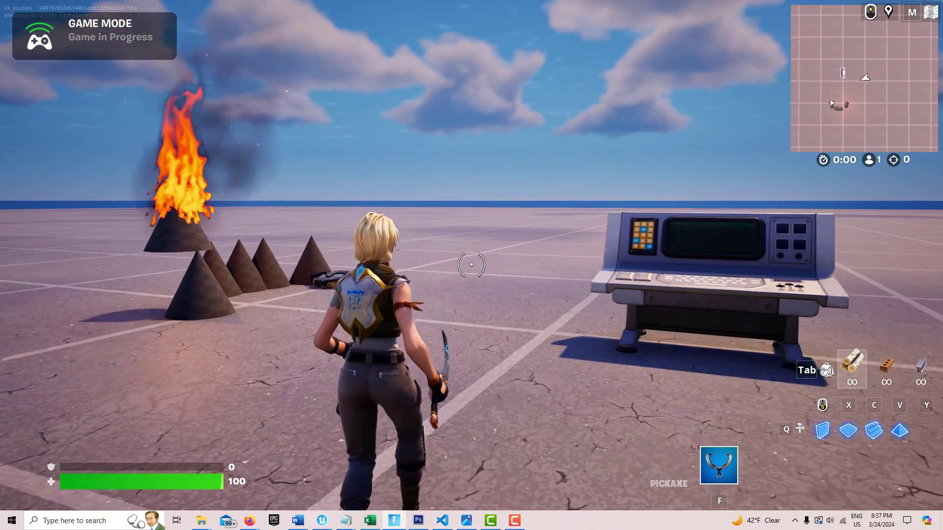